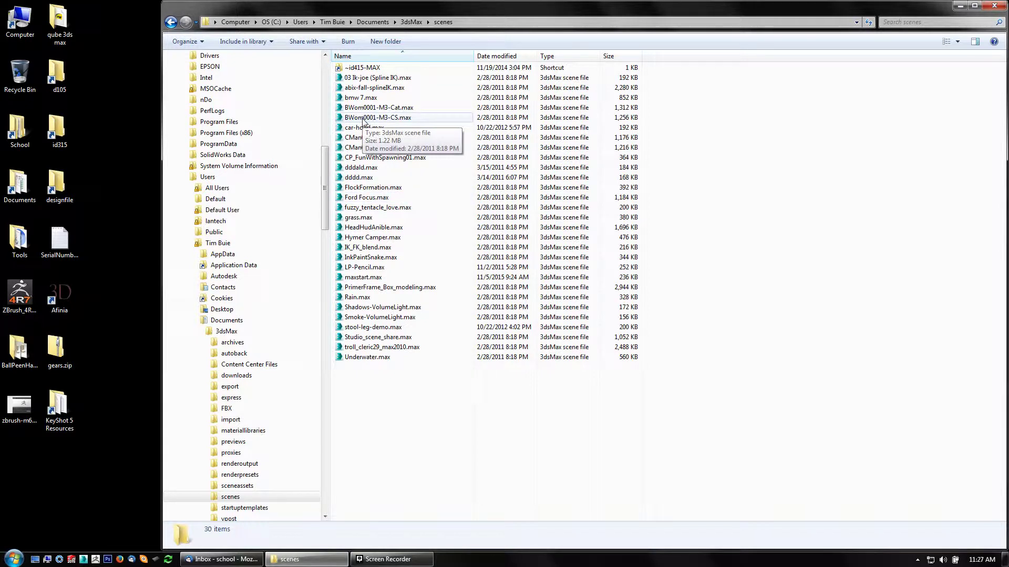
- Open CMan0002-M3-Cat.max and accept the Gamma & LUT mismatch settings
double_click(338, 137)
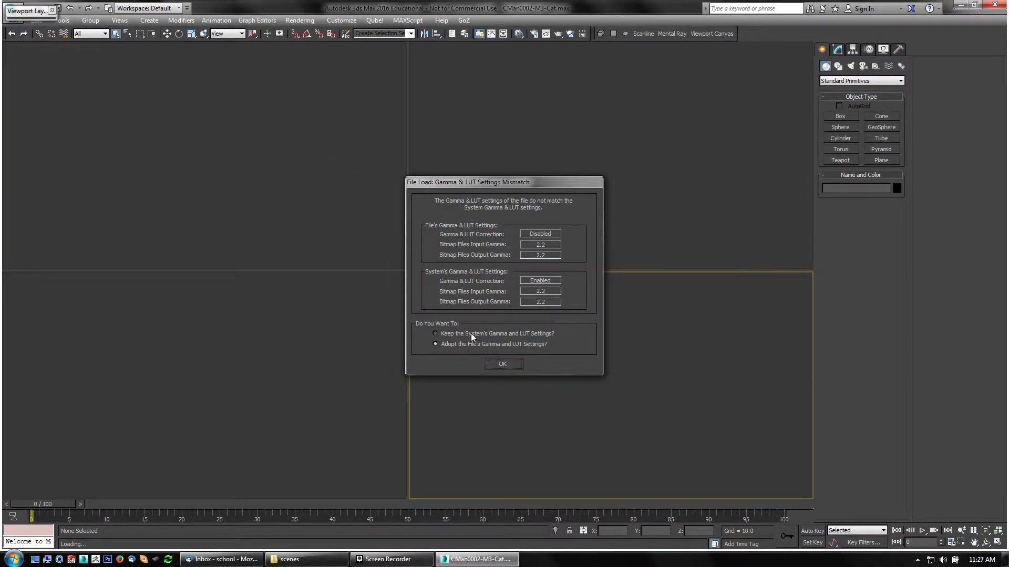
click(500, 365)
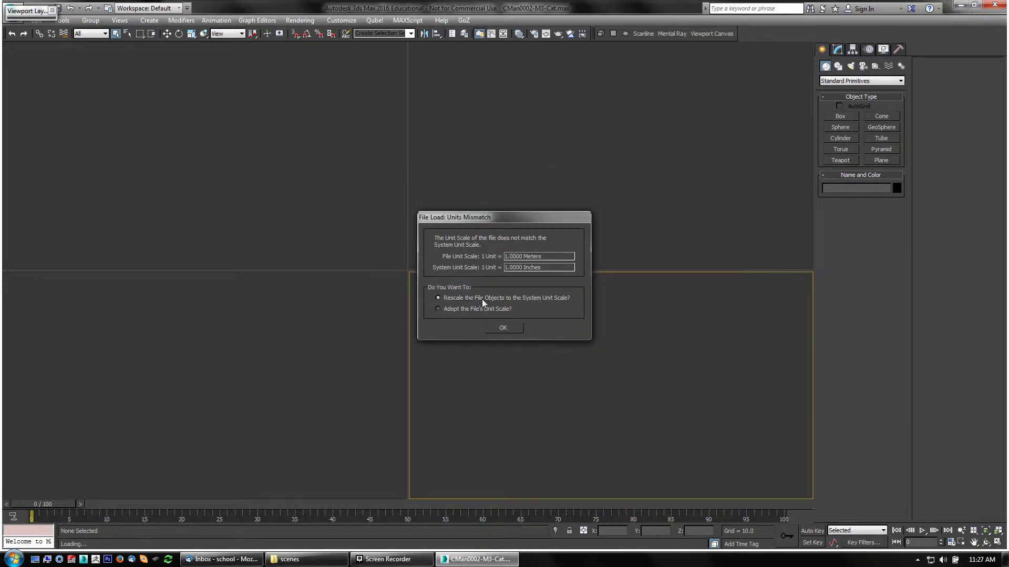
- Finish loading with objects rescaled to system units, then bring the character's head into view
click(500, 329)
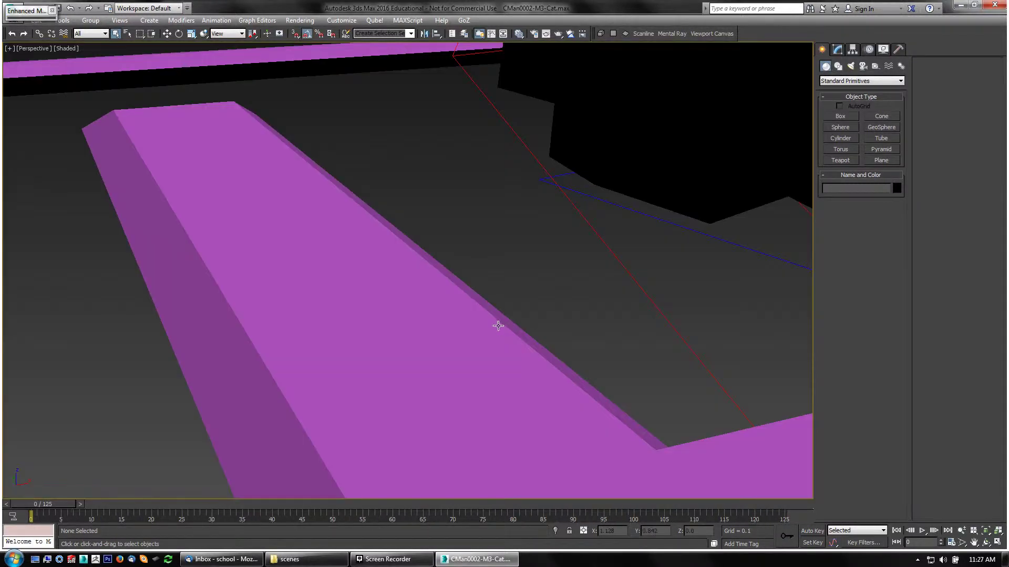
scroll(391, 227, down, 15)
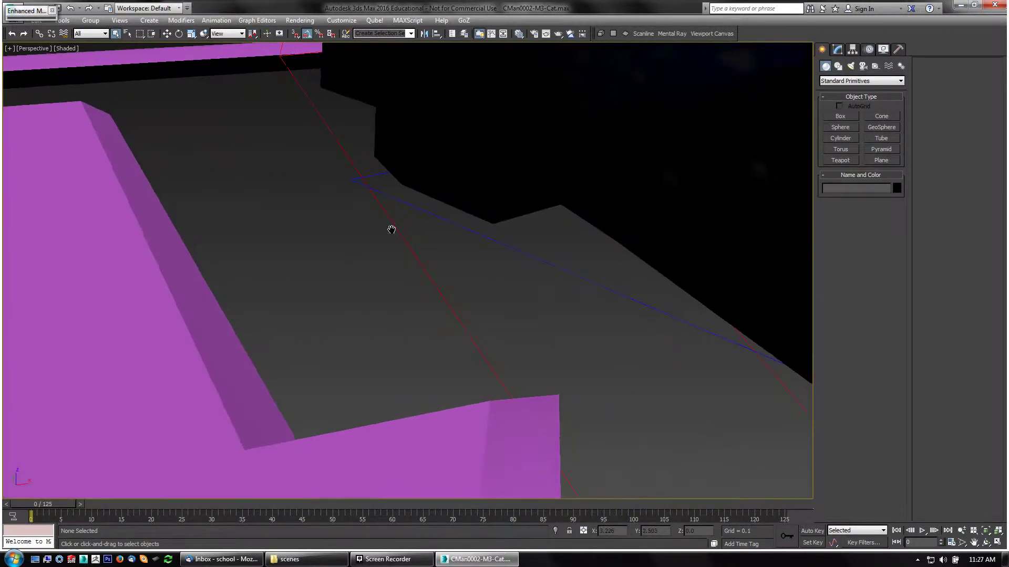
scroll(411, 174, down, 8)
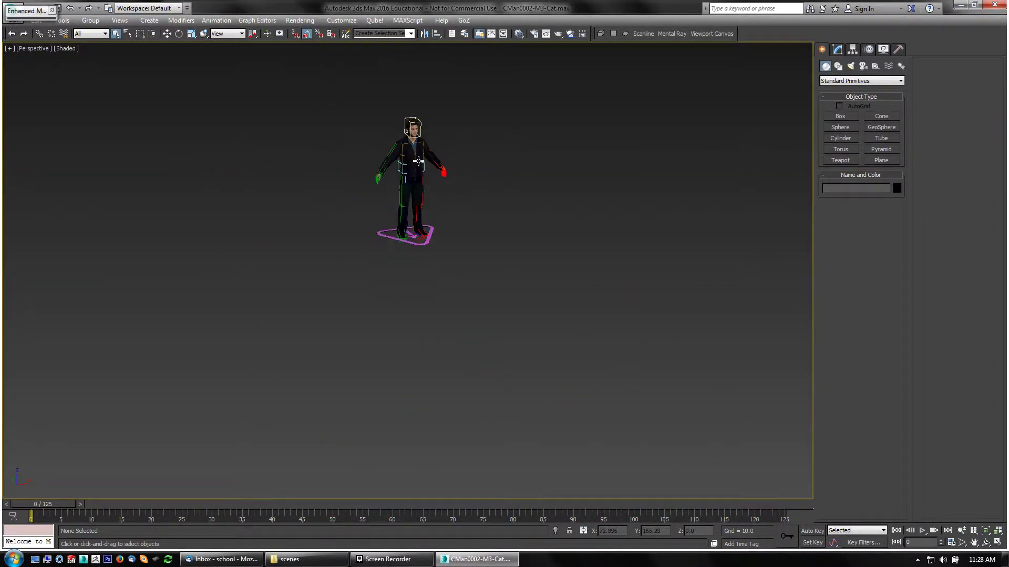
scroll(424, 150, up, 15)
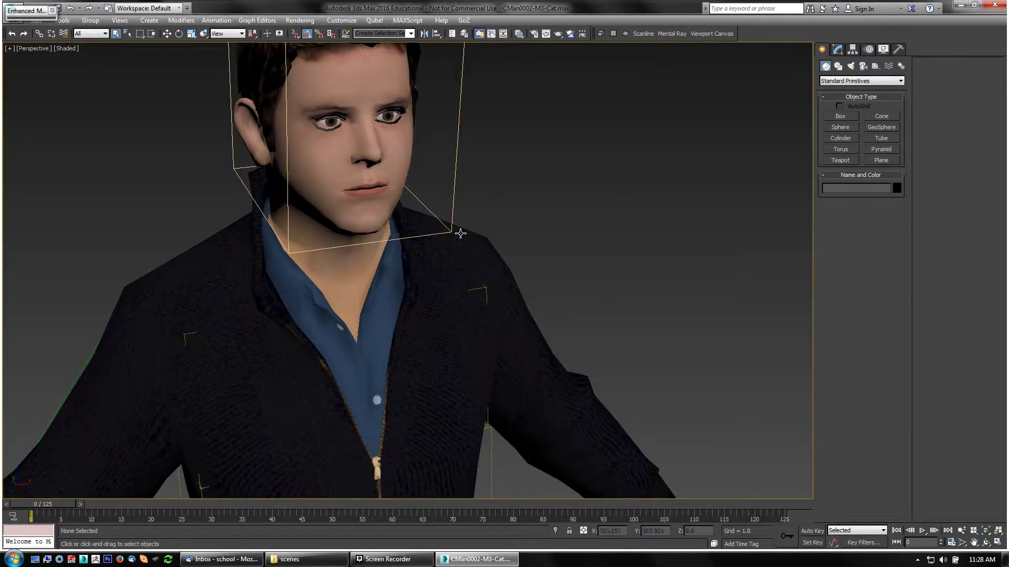
alt+middle_drag(482, 283, 464, 290)
mouse_move(489, 236)
alt+middle_down()
mouse_move(468, 221)
mouse_move(475, 227)
alt+middle_up()
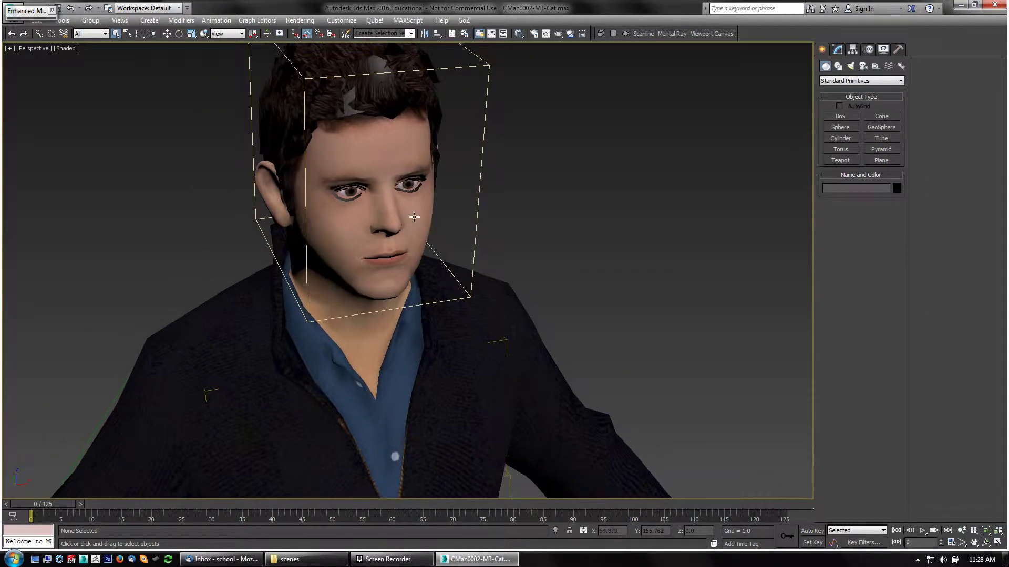
- Select the body mesh, invert the selection, and delete the 57 hair and rig objects
click(418, 226)
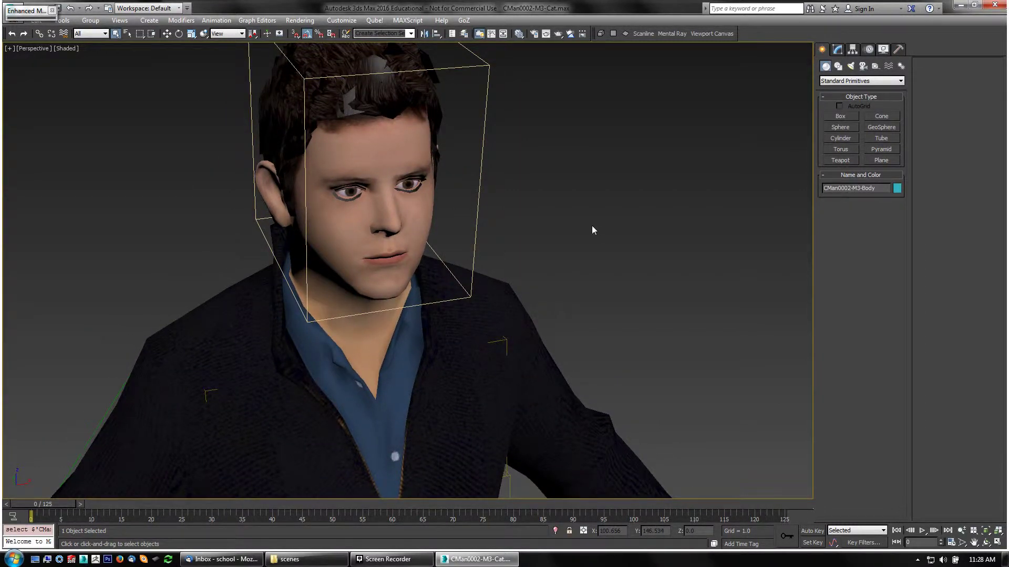
key(F4)
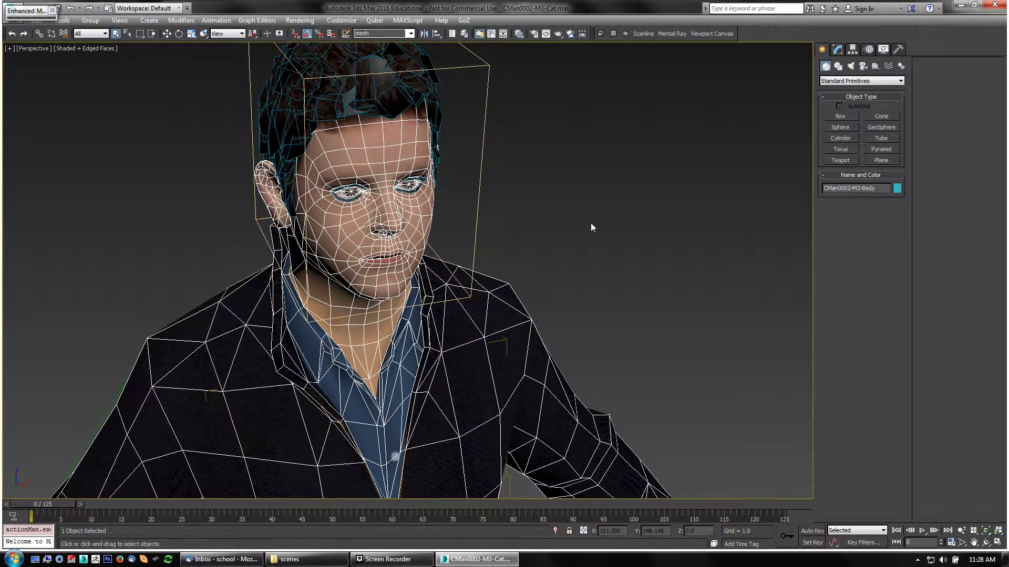
key(F4)
key(F4)
key(F4)
key(F4)
middle_drag(533, 245, 559, 242)
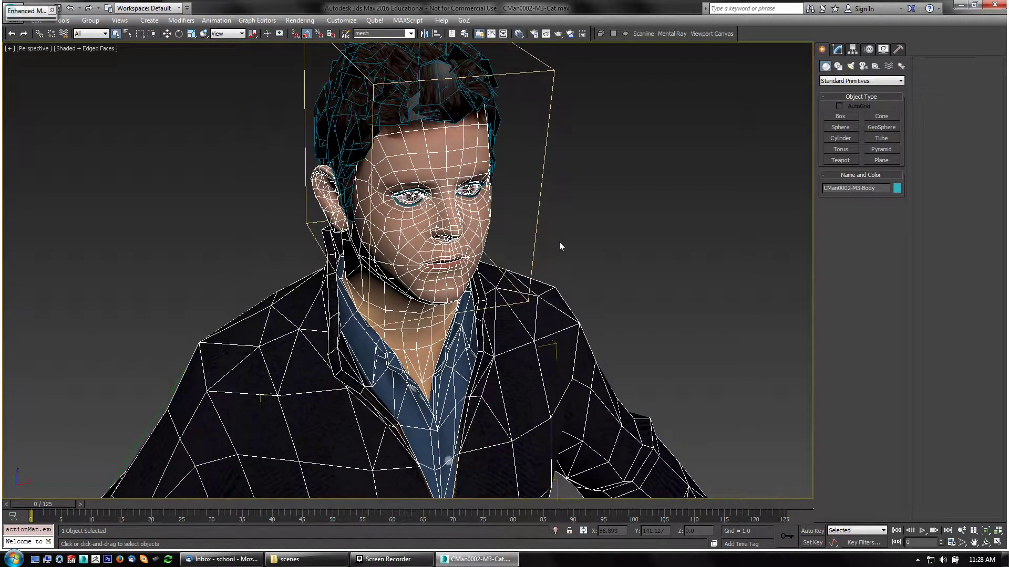
click(459, 300)
key(ctrl+i)
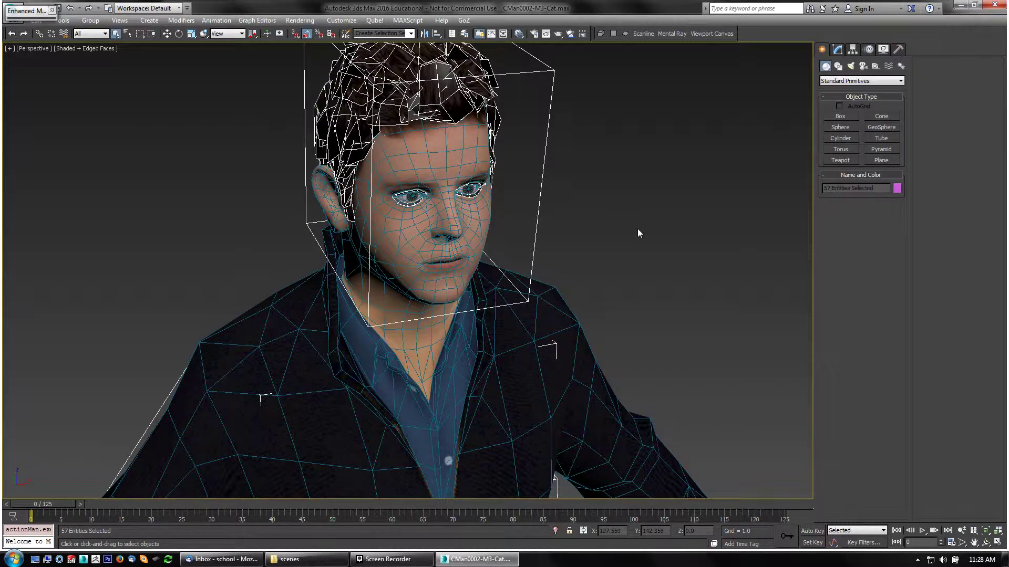
key(Delete)
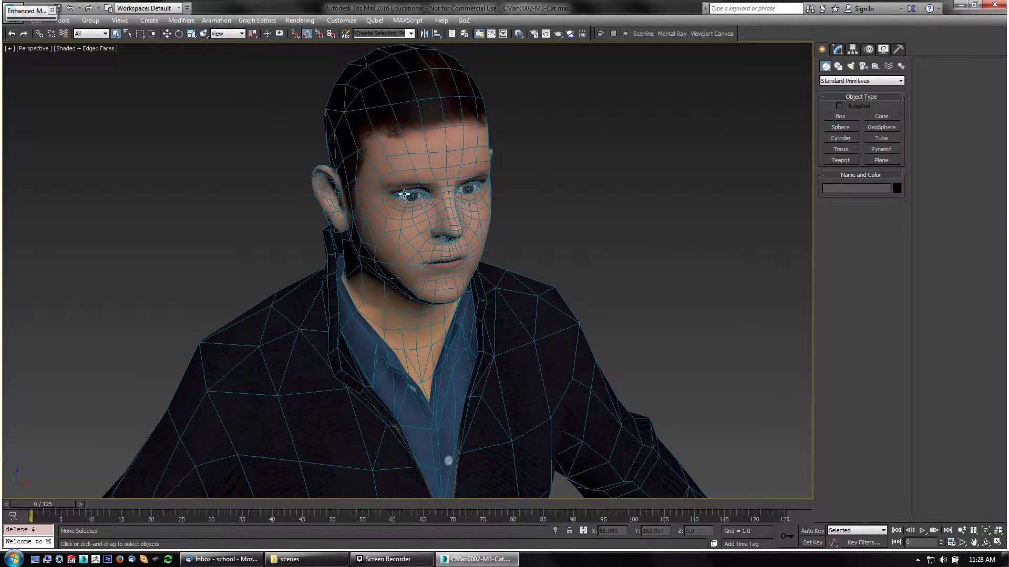
- Delete the Skin modifier from the body mesh's modifier stack
click(422, 133)
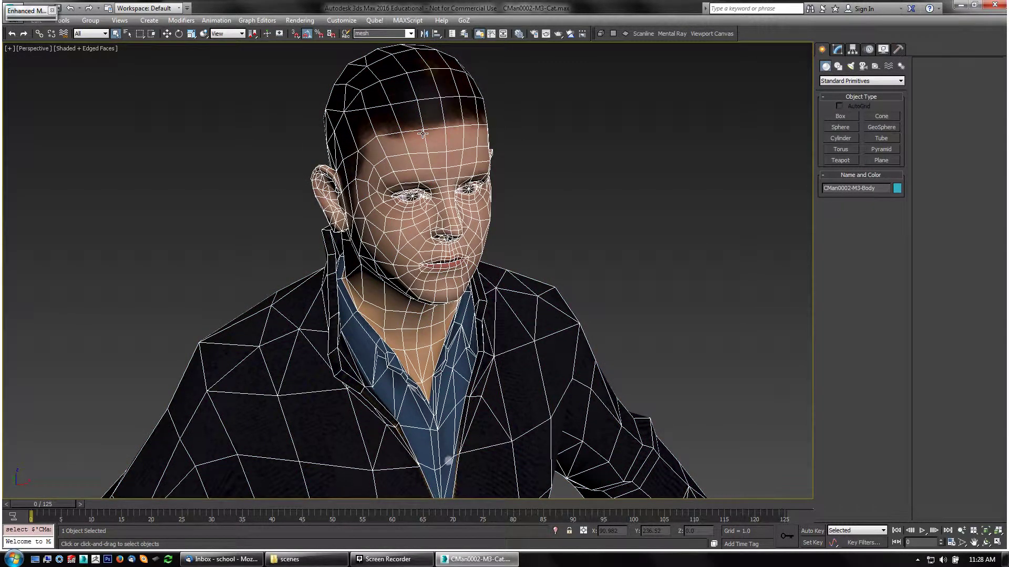
click(838, 50)
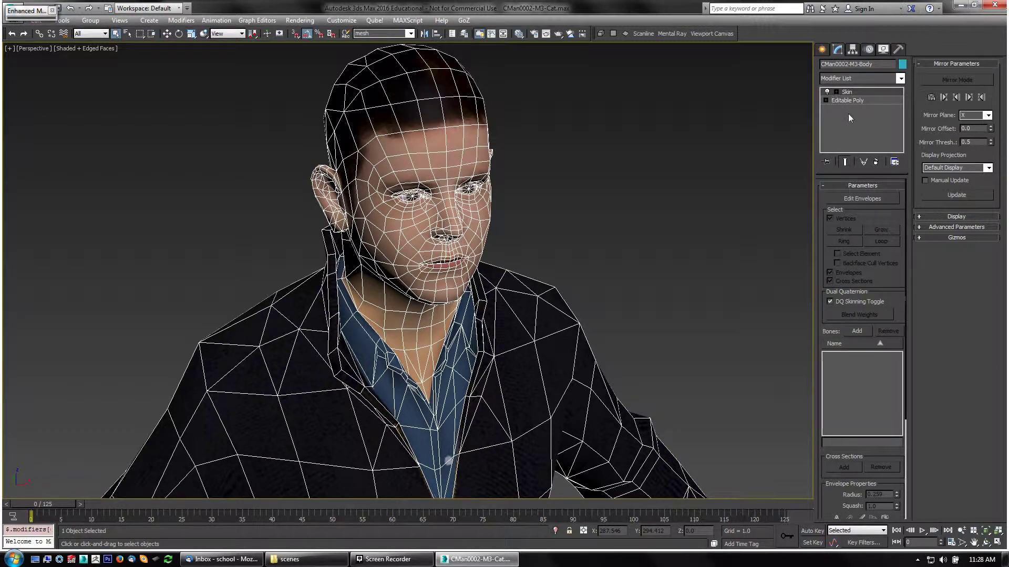
click(877, 162)
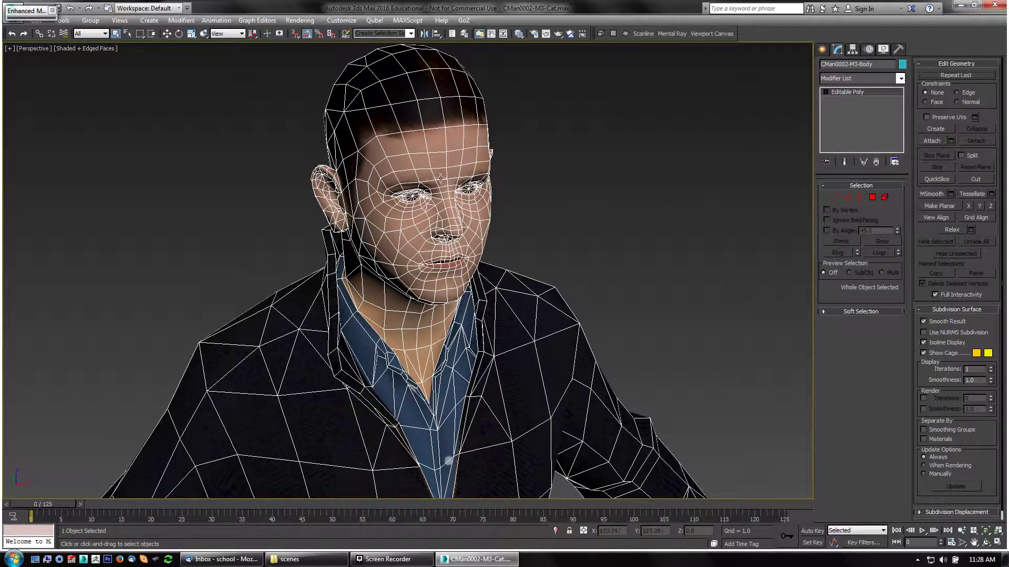
- Convert the body mesh to an Editable Poly
right_click(448, 144)
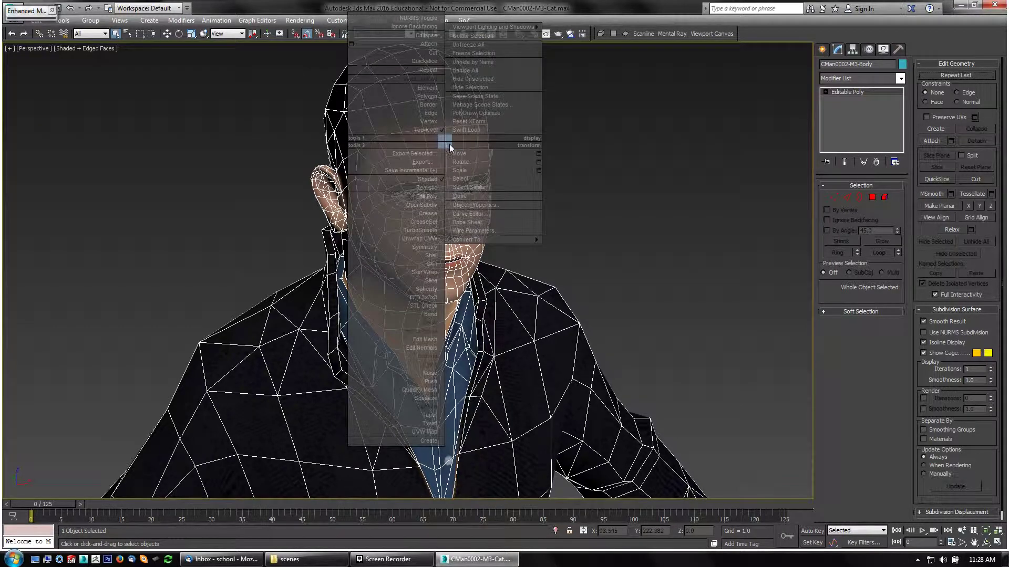
click(644, 280)
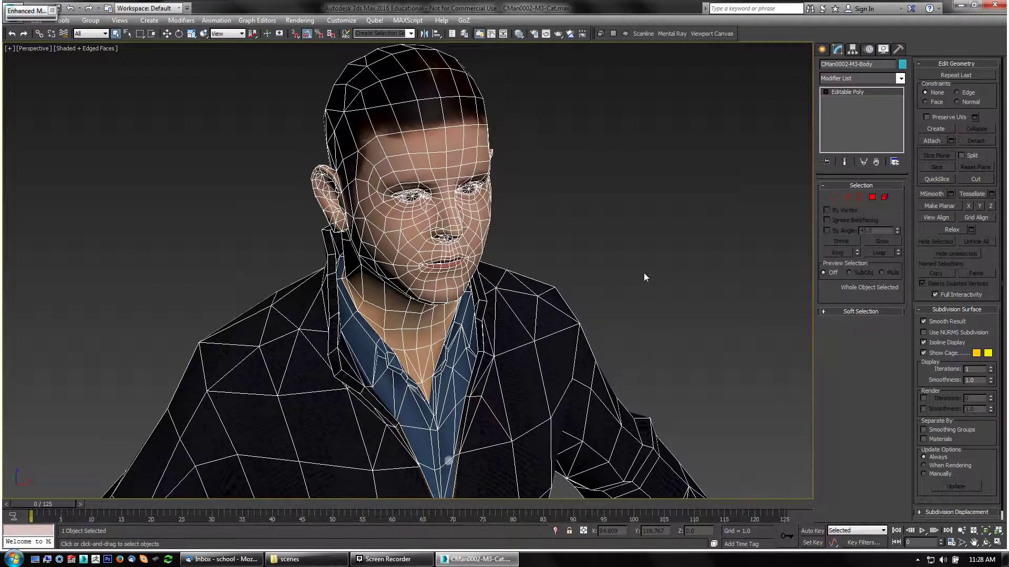
right_click(651, 196)
mouse_move(676, 286)
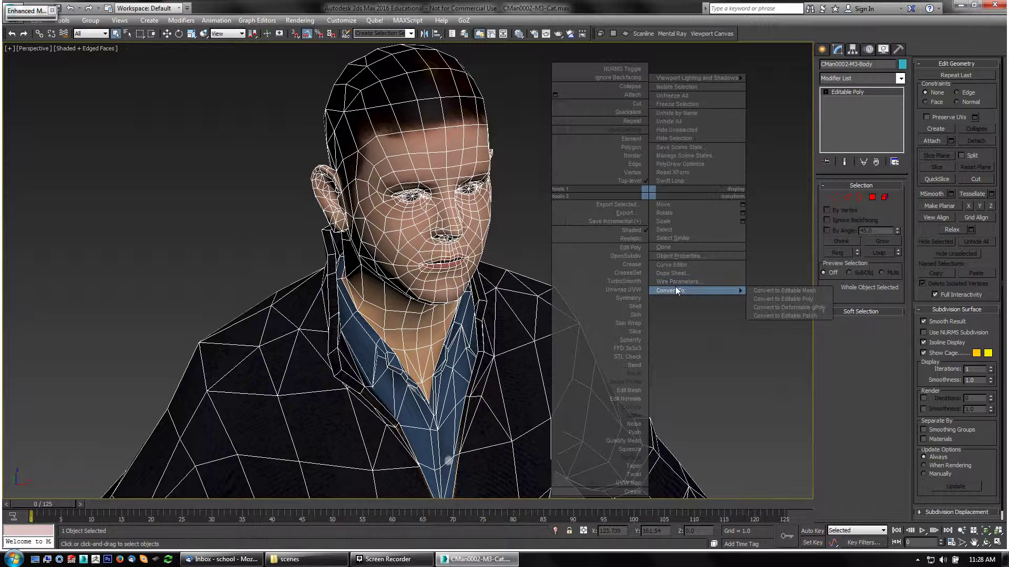
click(802, 299)
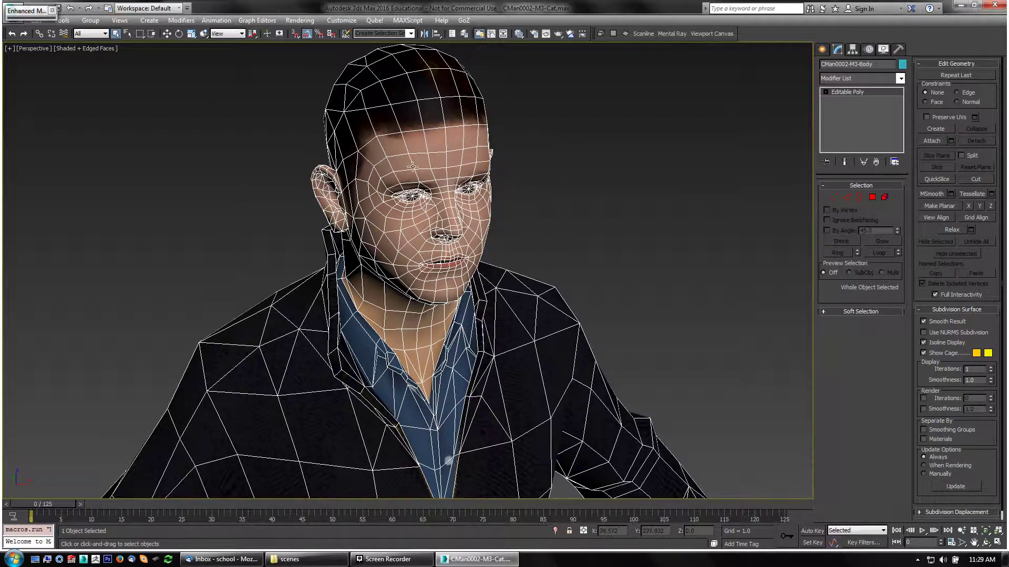
- At Element level, select the head-and-body element, invert to the eyes, then clear the selection
click(886, 198)
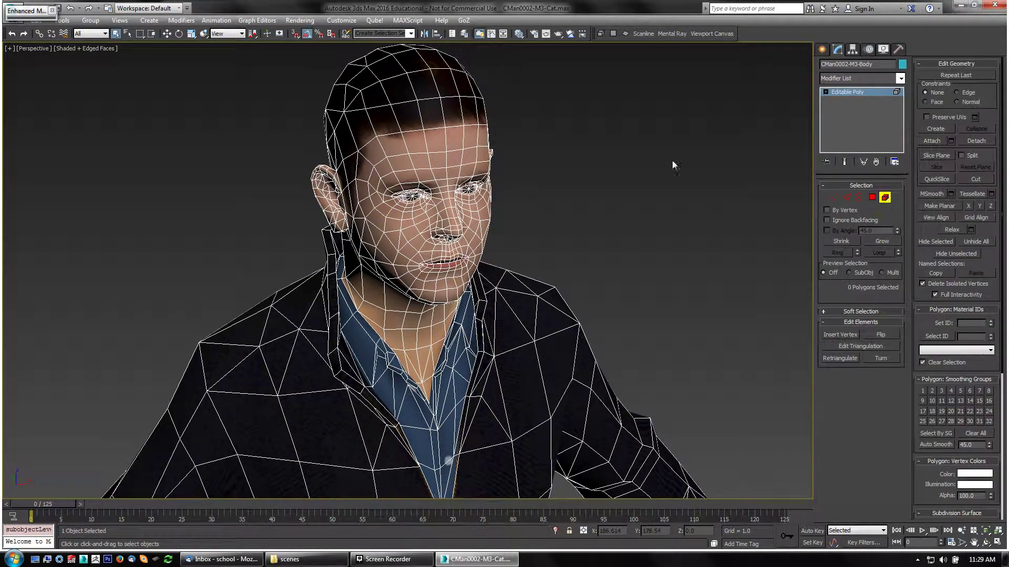
click(454, 118)
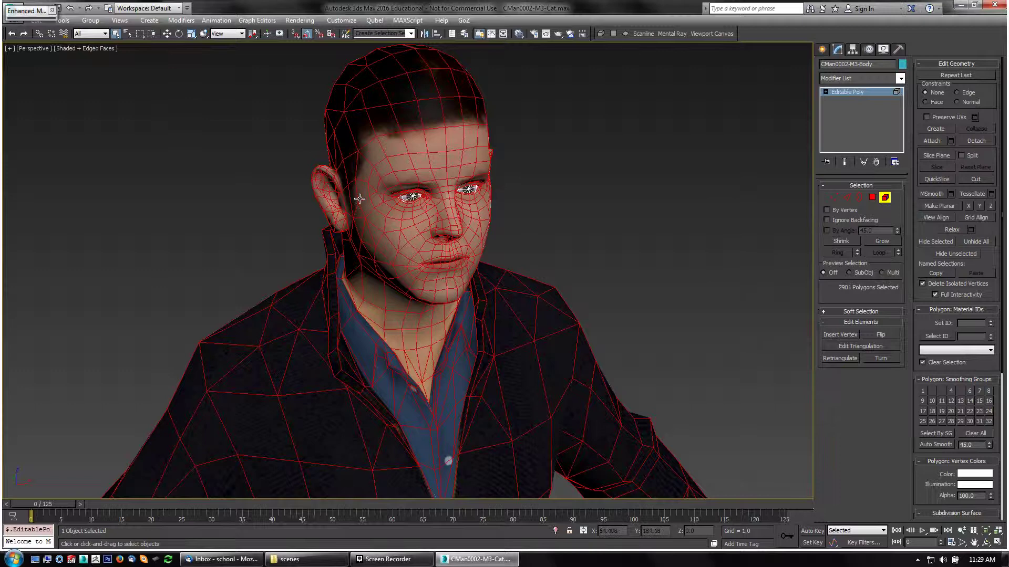
scroll(657, 315, down, 10)
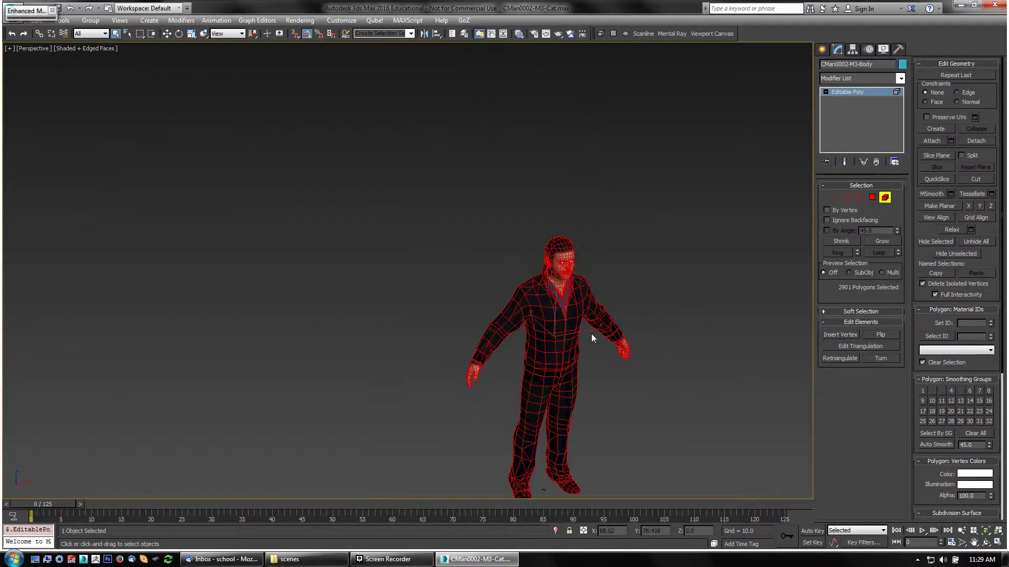
scroll(570, 216, up, 10)
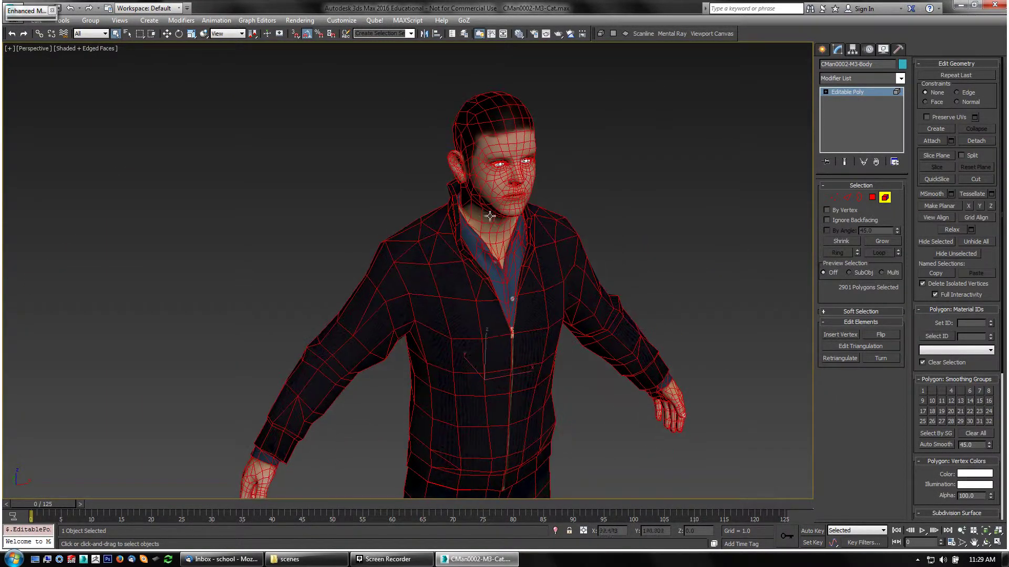
scroll(489, 216, up, 5)
scroll(755, 278, down, 3)
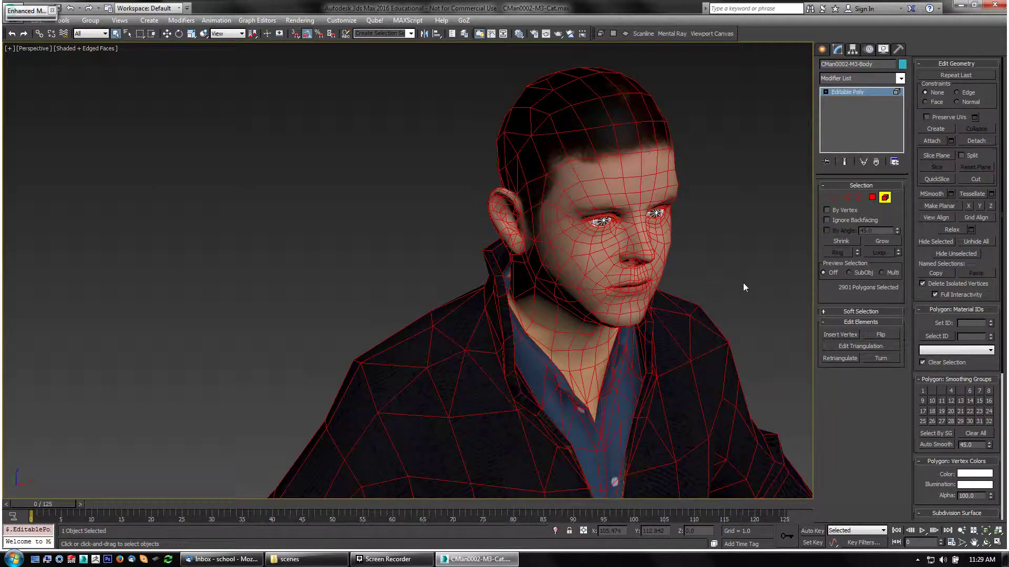
key(ctrl+i)
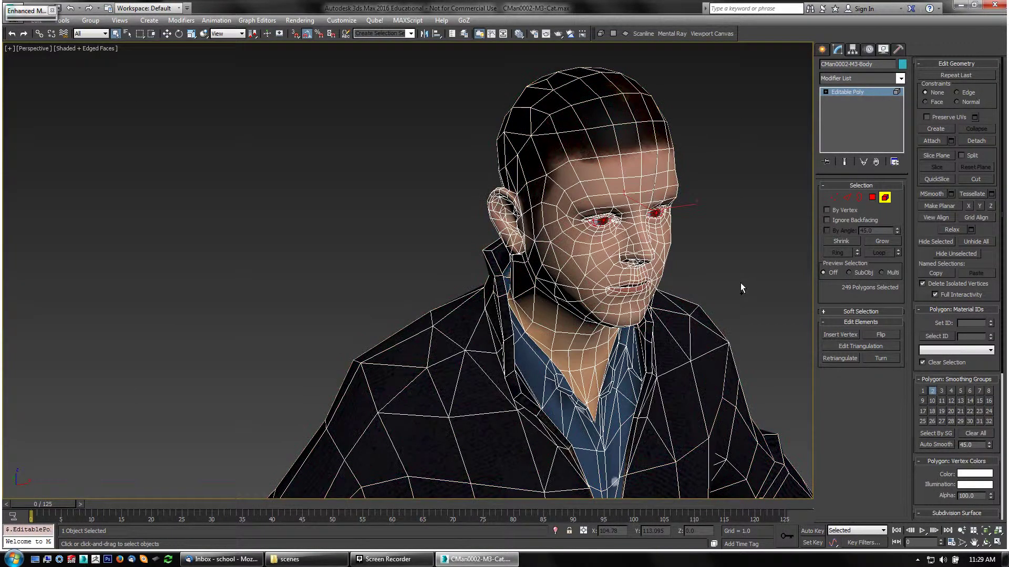
key(ctrl+d)
- Enter Polygon sub-object mode and center the character in the view
click(873, 198)
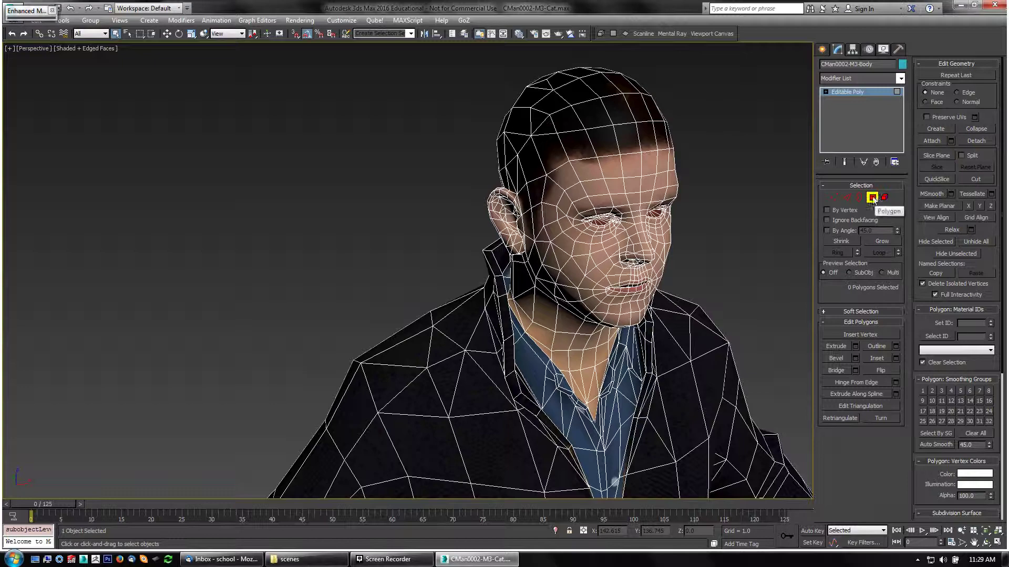
middle_drag(455, 272, 376, 320)
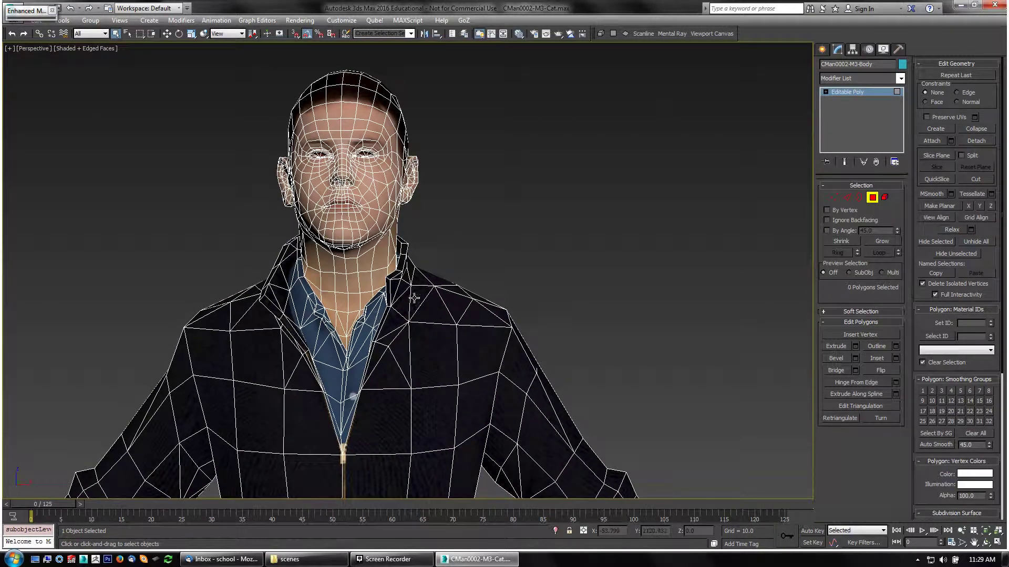
middle_drag(311, 287, 468, 359)
scroll(423, 278, down, 2)
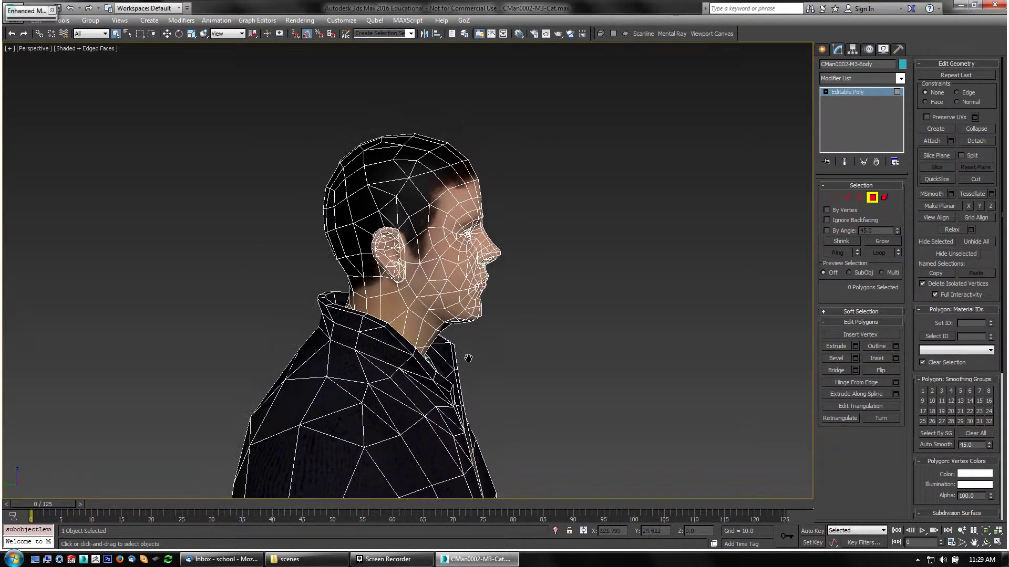
- Switch to Lasso Selection Region and lasso the head's 934 polygons
click(141, 34)
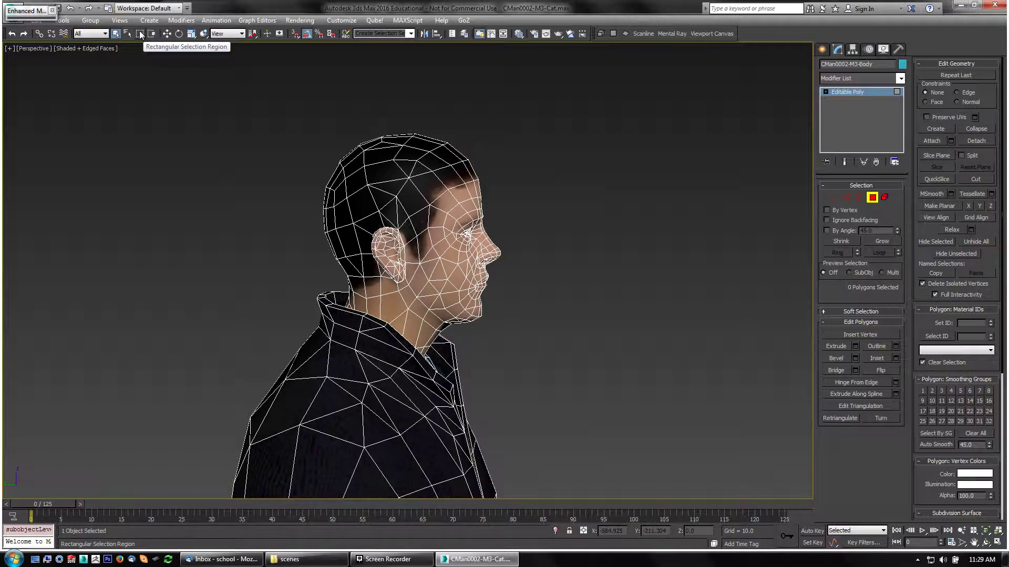
click(140, 34)
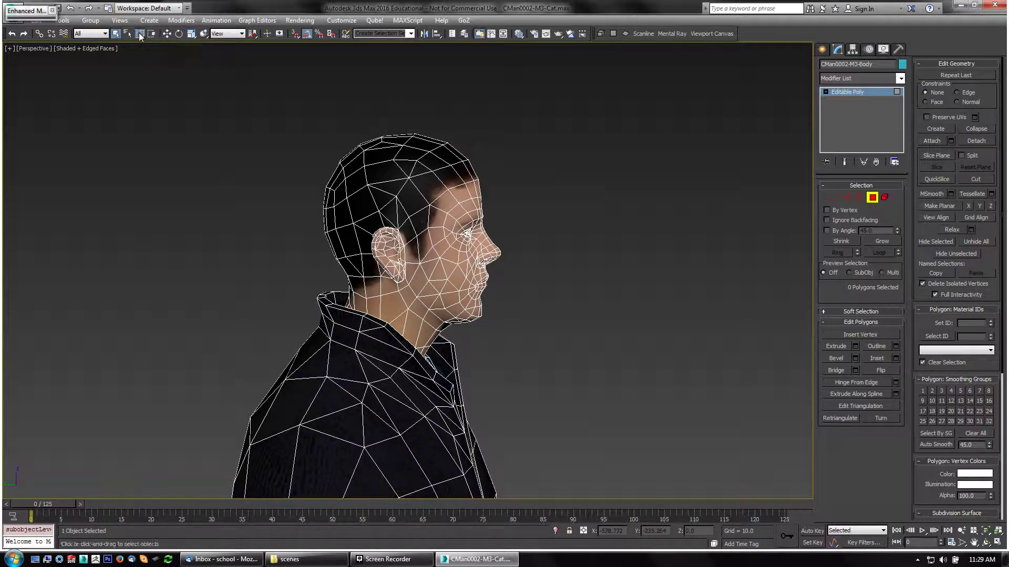
drag(140, 34, 142, 81)
alt+middle_drag(325, 201, 319, 226)
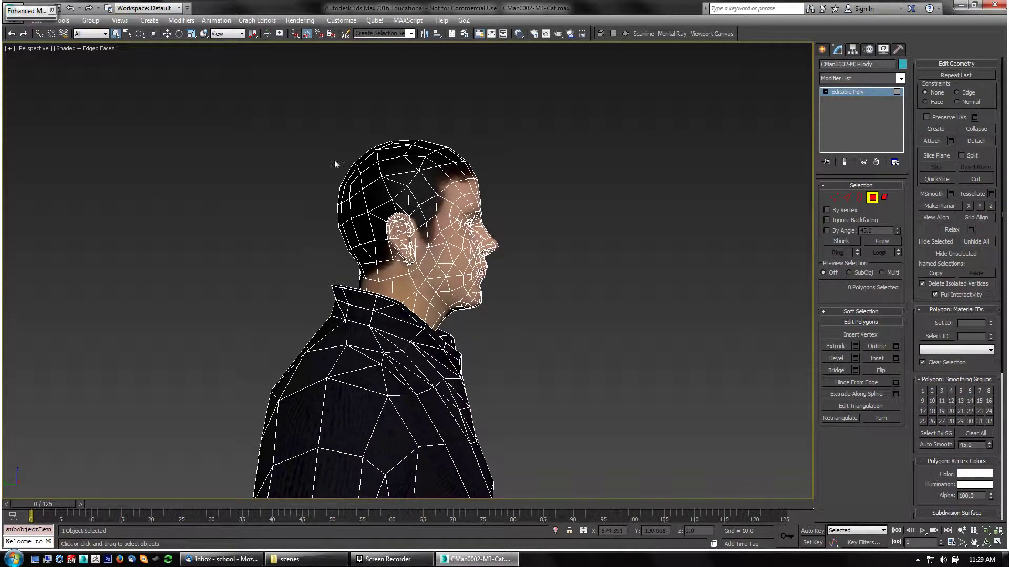
mouse_move(383, 103)
mouse_down()
mouse_move(299, 174)
mouse_move(379, 293)
mouse_move(488, 323)
mouse_move(541, 305)
mouse_move(510, 118)
mouse_up()
alt+middle_drag(609, 422, 520, 355)
- Add collar and jacket polygons to the head selection and remove the large collar triangle
scroll(521, 355, up, 6)
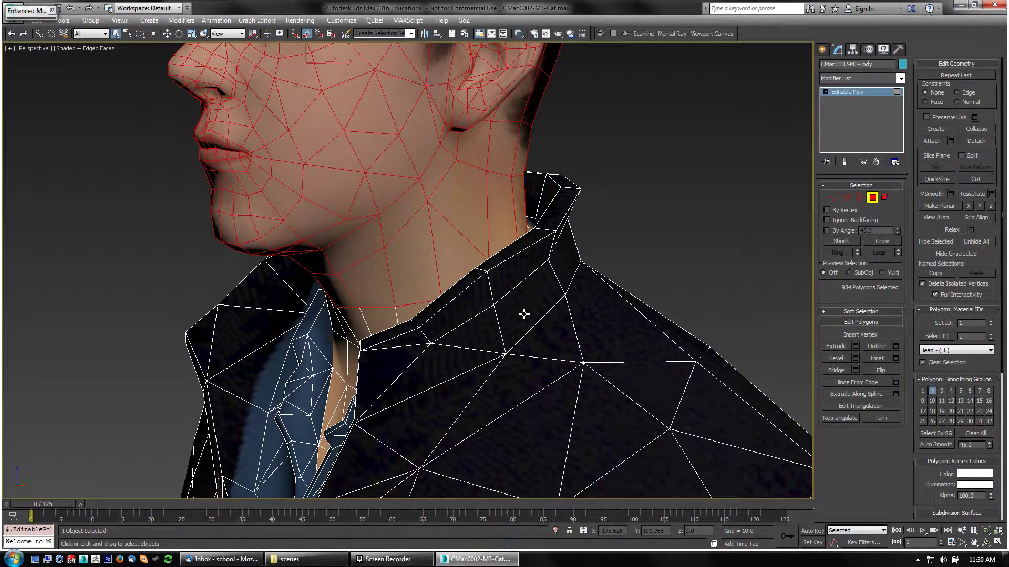
ctrl+click(524, 314)
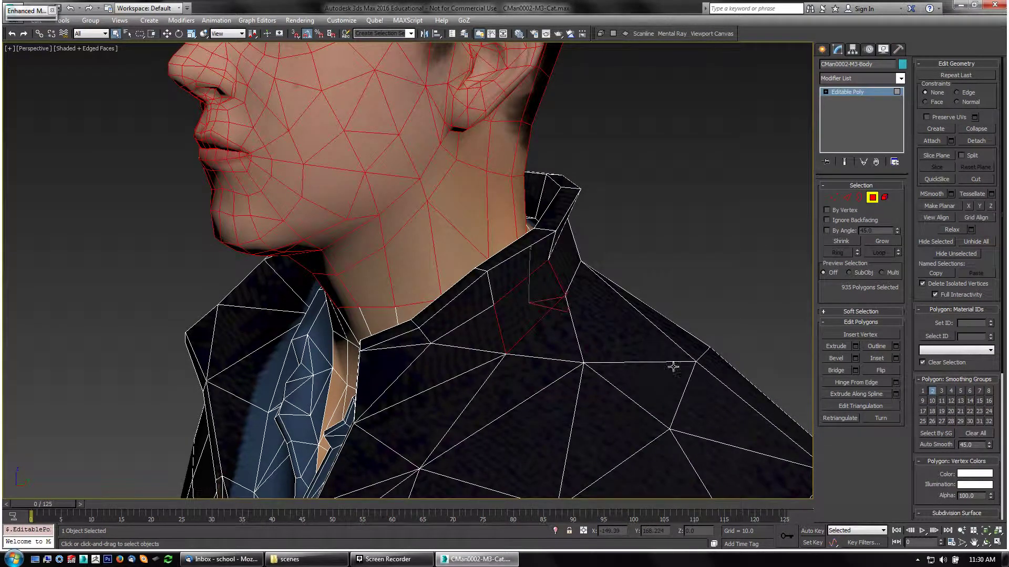
key(F2)
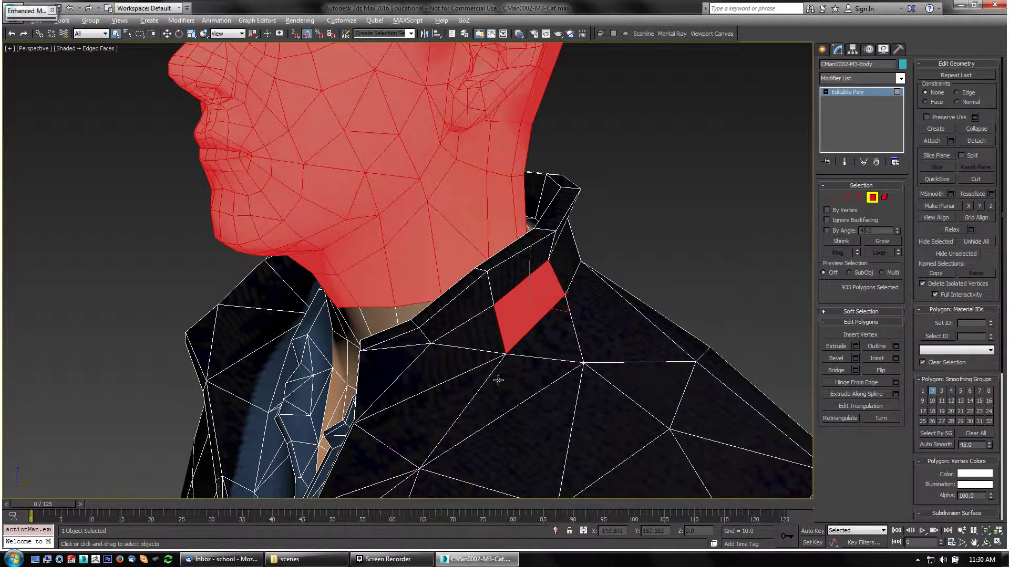
mouse_move(500, 378)
alt+middle_down()
mouse_move(518, 387)
mouse_move(515, 378)
alt+middle_up()
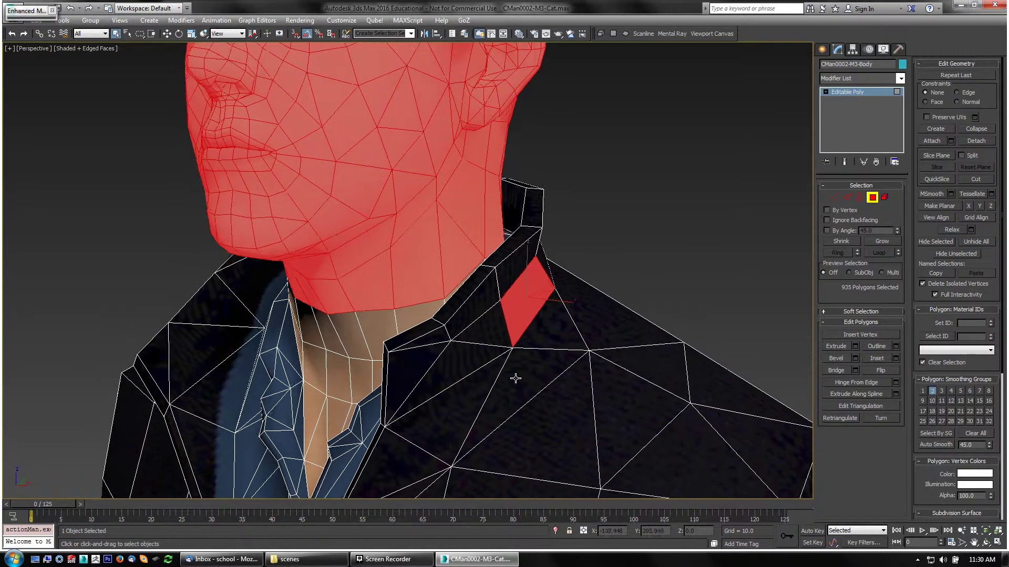
ctrl+click(555, 335)
ctrl+click(640, 331)
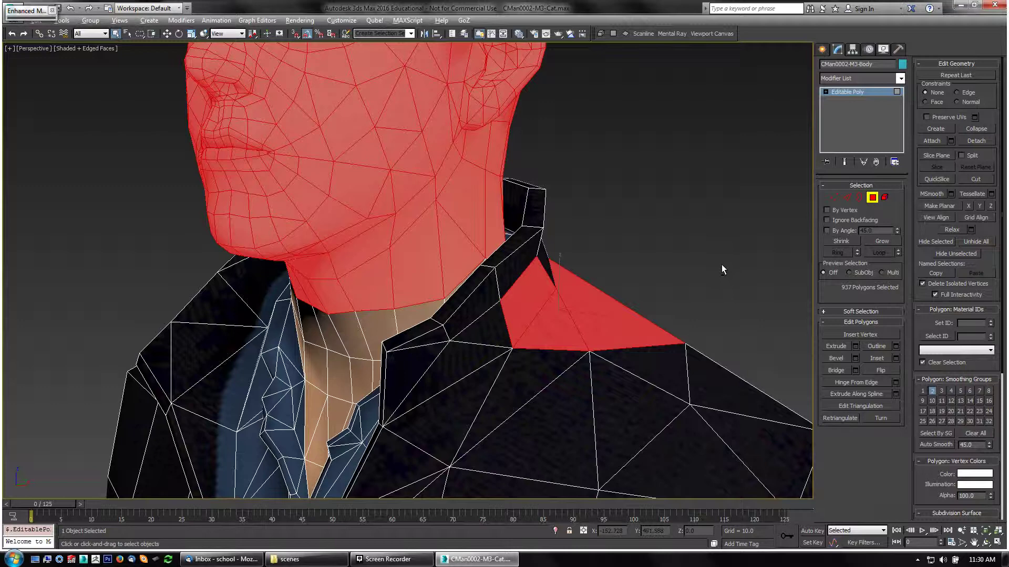
mouse_move(675, 266)
alt+mouse_down()
mouse_move(582, 329)
mouse_move(740, 378)
mouse_move(664, 278)
mouse_move(529, 292)
mouse_move(615, 394)
alt+mouse_up()
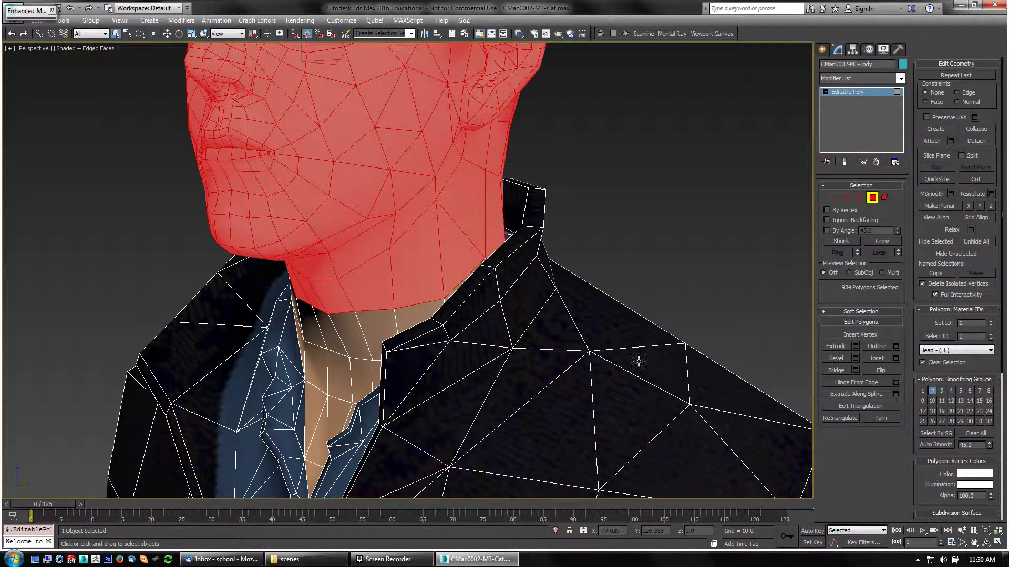
alt+middle_drag(556, 389, 522, 360)
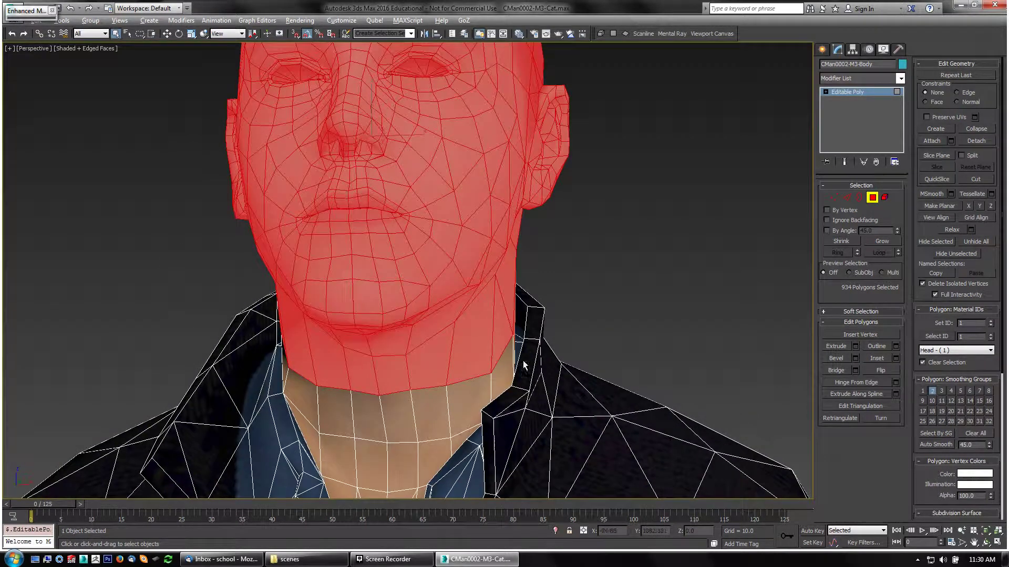
- Add the collar triangles and back-of-neck polygon, undoing stray shoulder picks, for 935 polygons
ctrl+click(613, 398)
ctrl+click(658, 417)
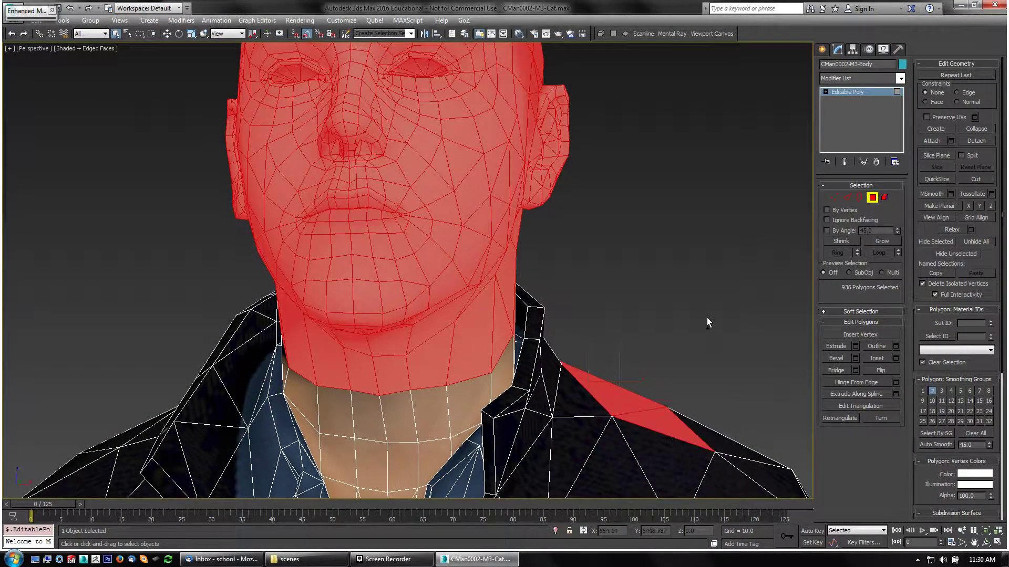
mouse_move(704, 316)
ctrl+mouse_down()
mouse_move(607, 417)
mouse_move(756, 418)
mouse_move(757, 364)
ctrl+mouse_up()
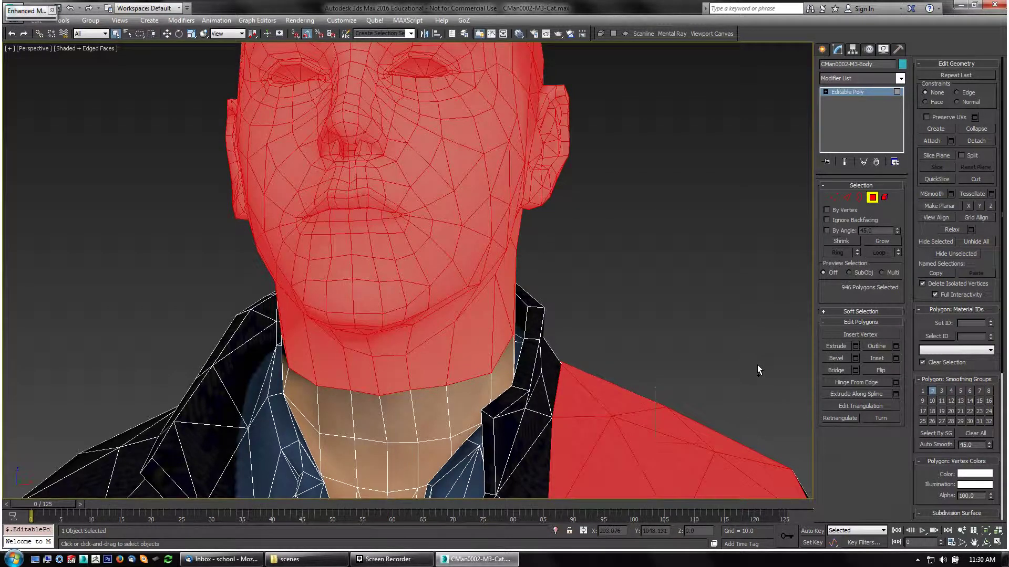
middle_drag(719, 342, 680, 294)
key(ctrl+z)
key(ctrl+z)
key(ctrl+z)
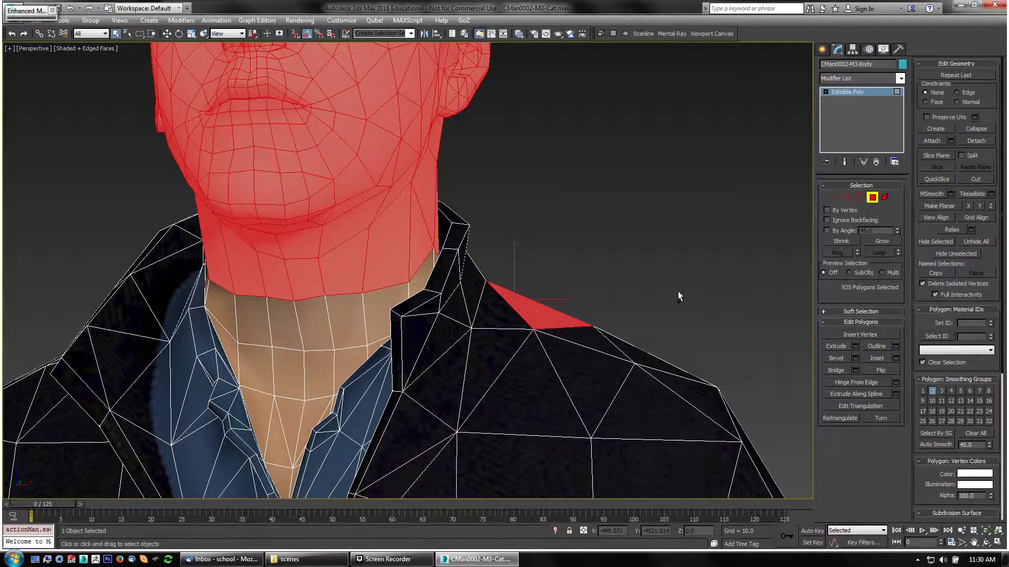
alt+middle_drag(409, 387, 582, 369)
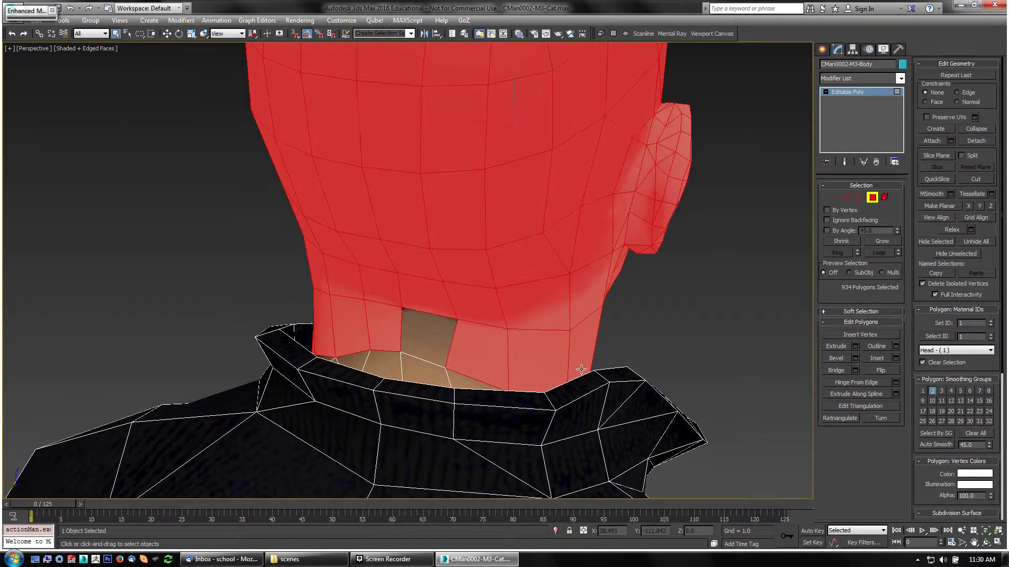
ctrl+click(430, 327)
alt+middle_drag(505, 428, 504, 396)
scroll(457, 393, down, 5)
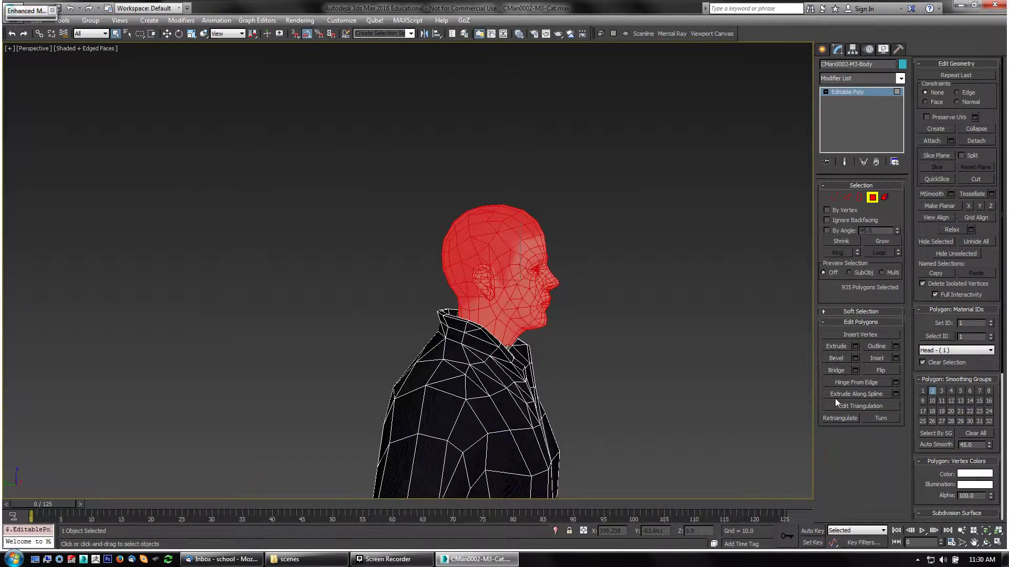
- Invert the selection and delete the body polygons, leaving only the head
key(ctrl+i)
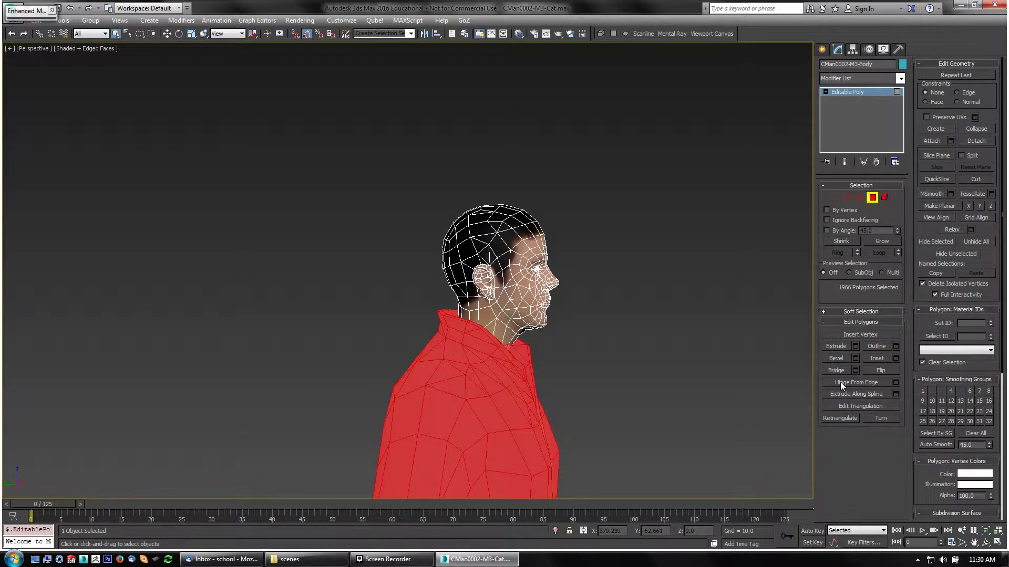
key(Delete)
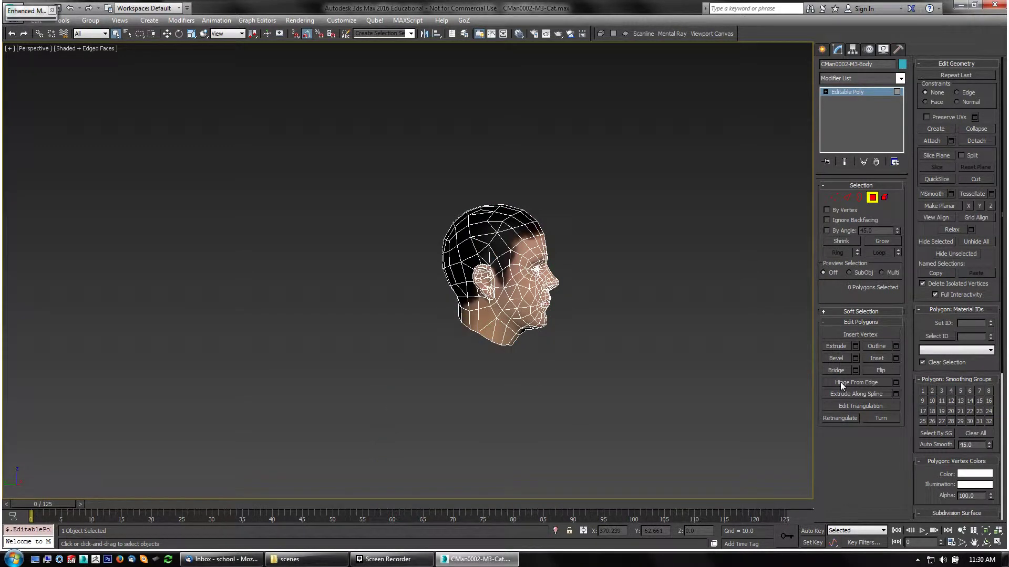
alt+middle_drag(679, 378, 452, 320)
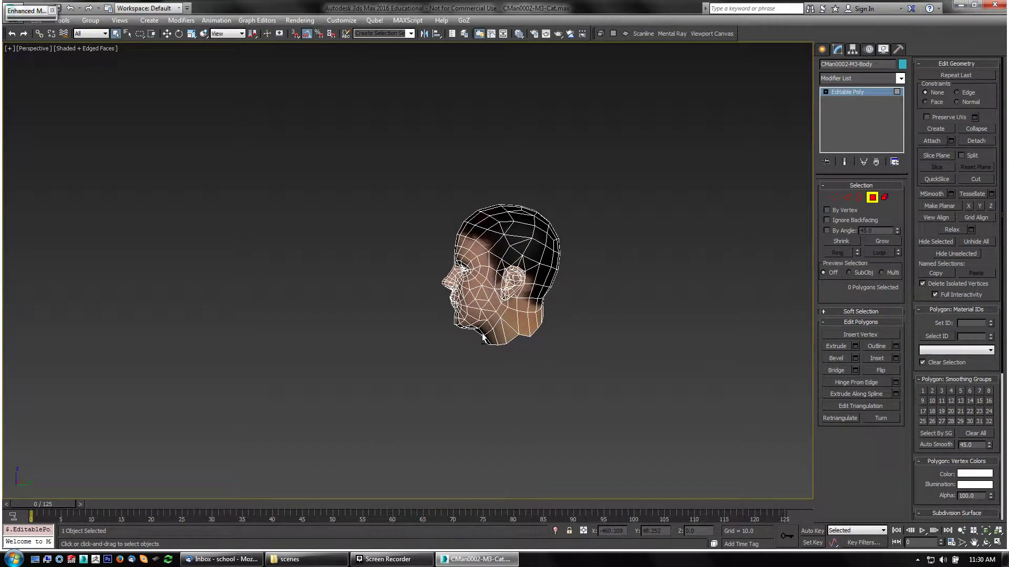
middle_drag(596, 286, 423, 342)
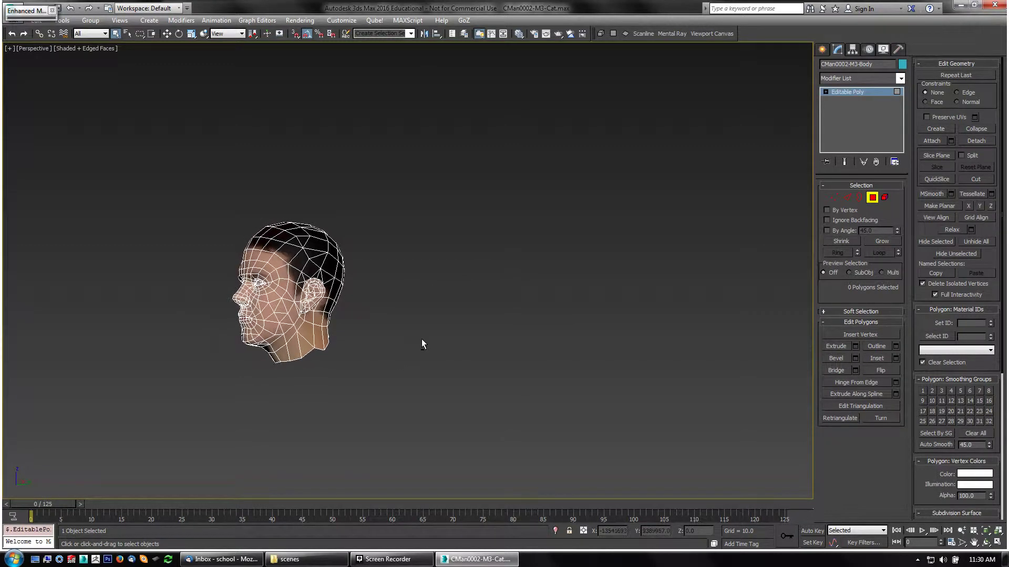
middle_drag(379, 387, 446, 382)
scroll(445, 383, up, 4)
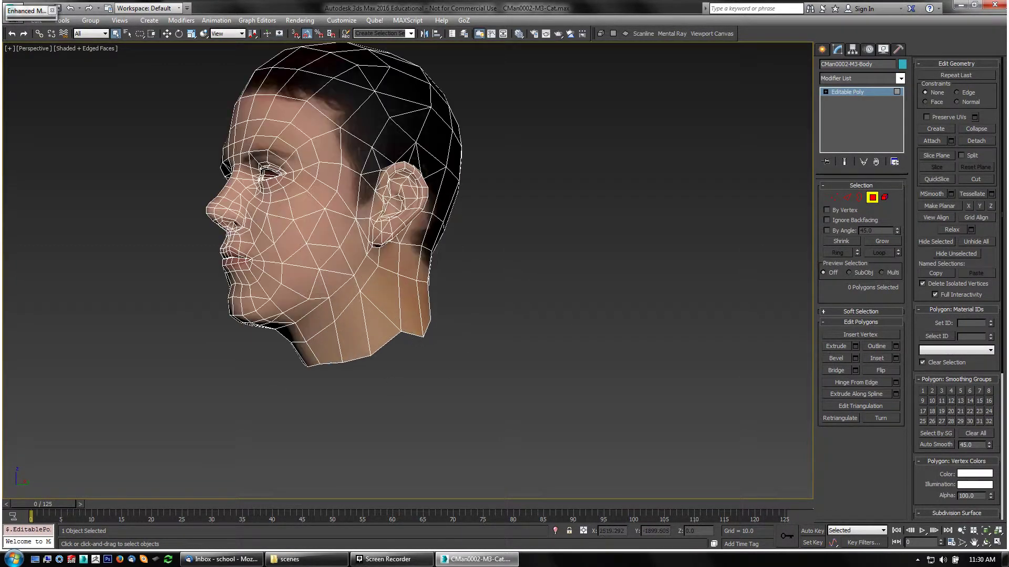
alt+middle_drag(462, 312, 572, 342)
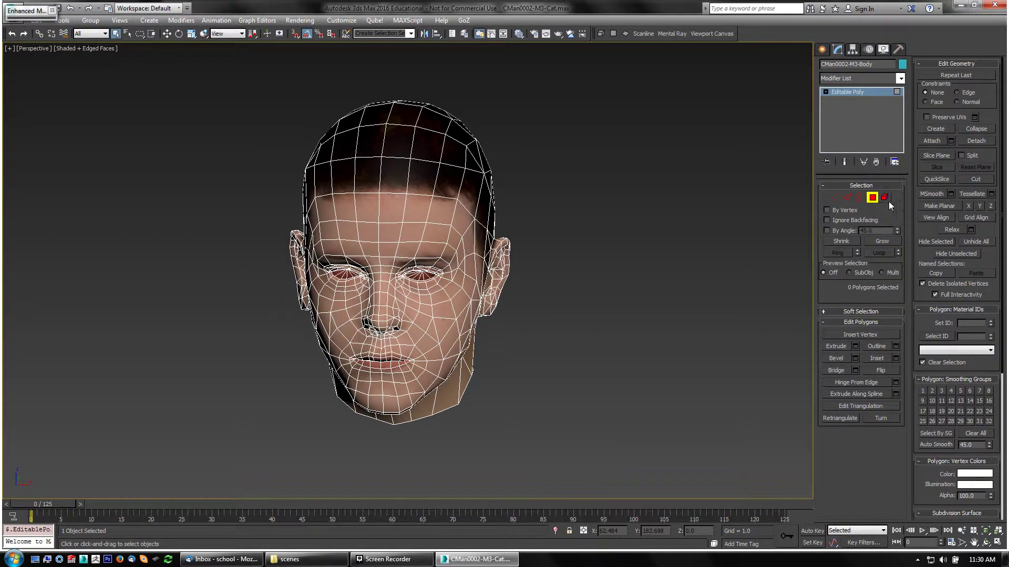
- Exit Polygon sub-object mode and frame the head together with the world origin
click(872, 197)
alt+middle_drag(483, 393, 583, 326)
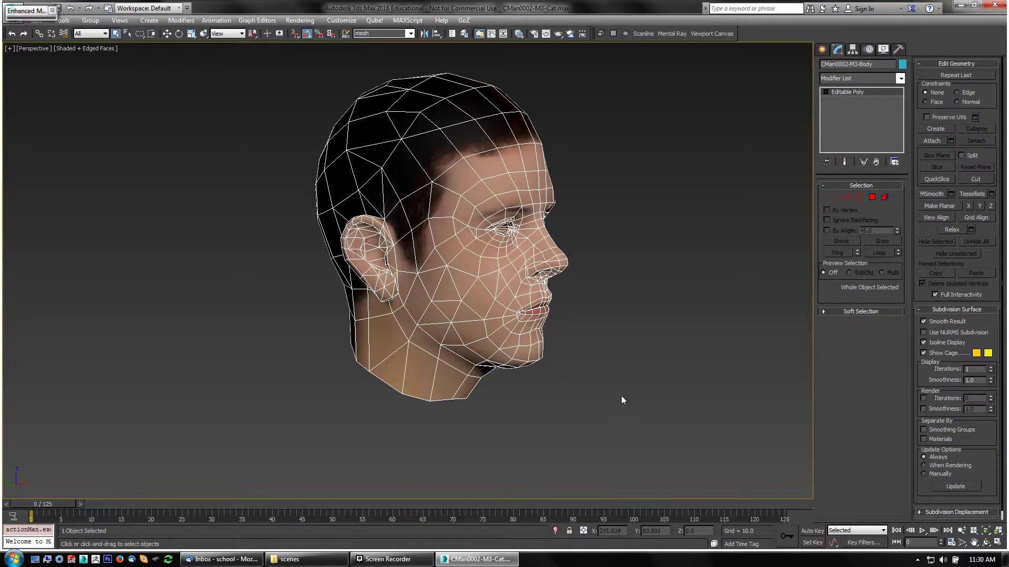
middle_drag(624, 401, 536, 362)
scroll(538, 349, down, 6)
scroll(551, 370, down, 2)
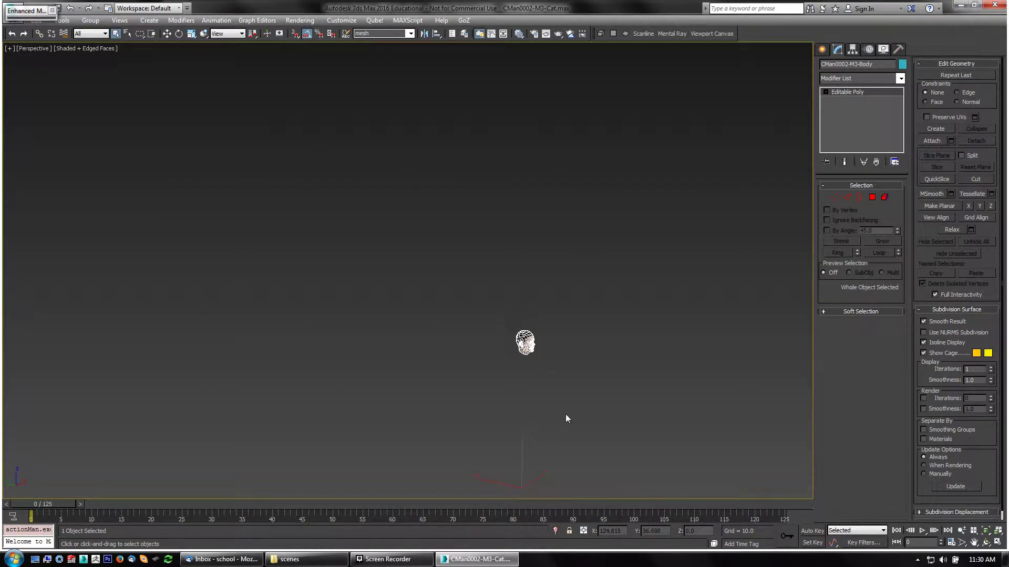
scroll(550, 371, up, 8)
scroll(506, 374, down, 6)
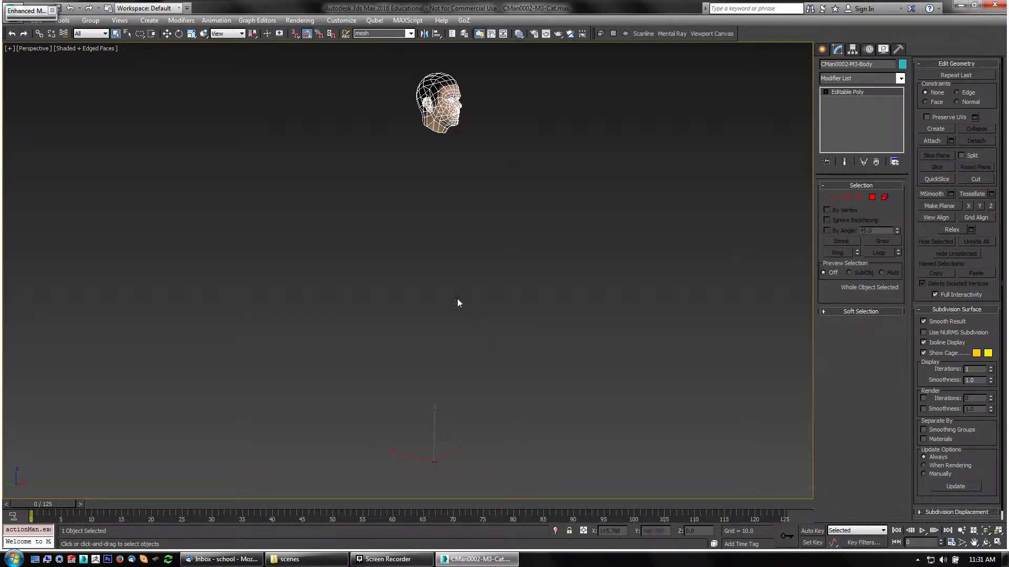
middle_drag(528, 129, 522, 143)
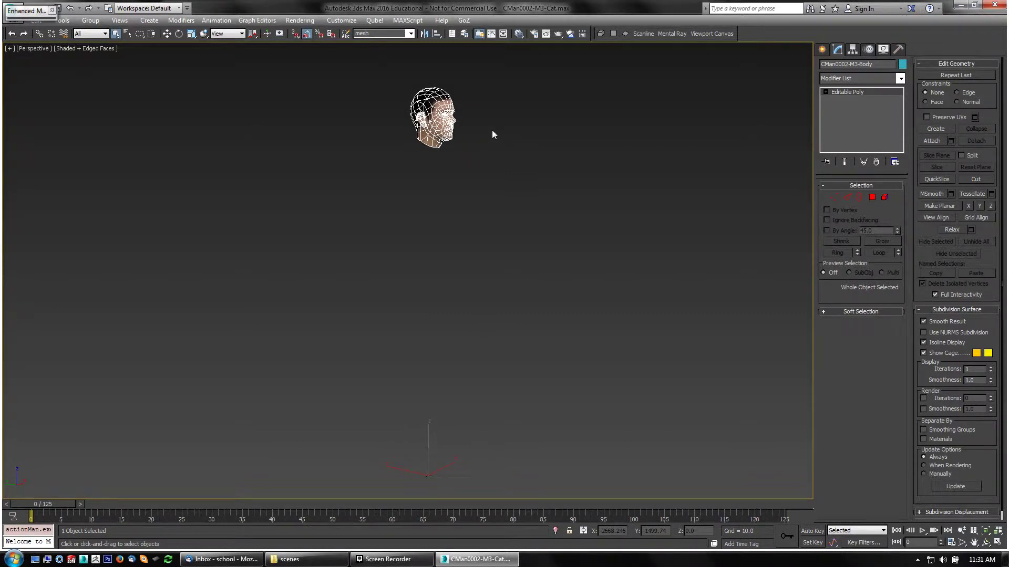
- Centre the head's pivot on the mesh using Affect Pivot Only and Center to Object
key(w)
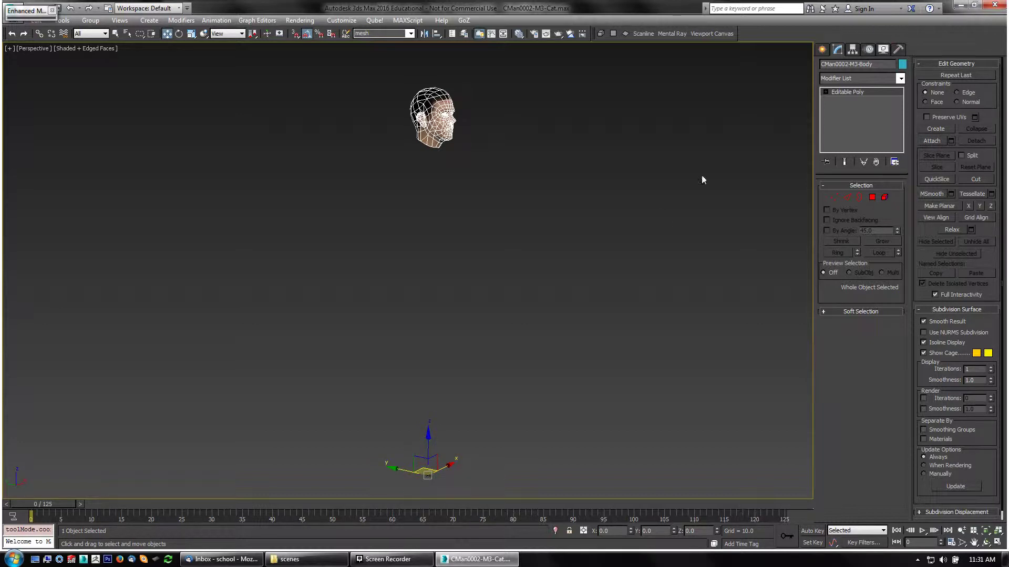
click(852, 50)
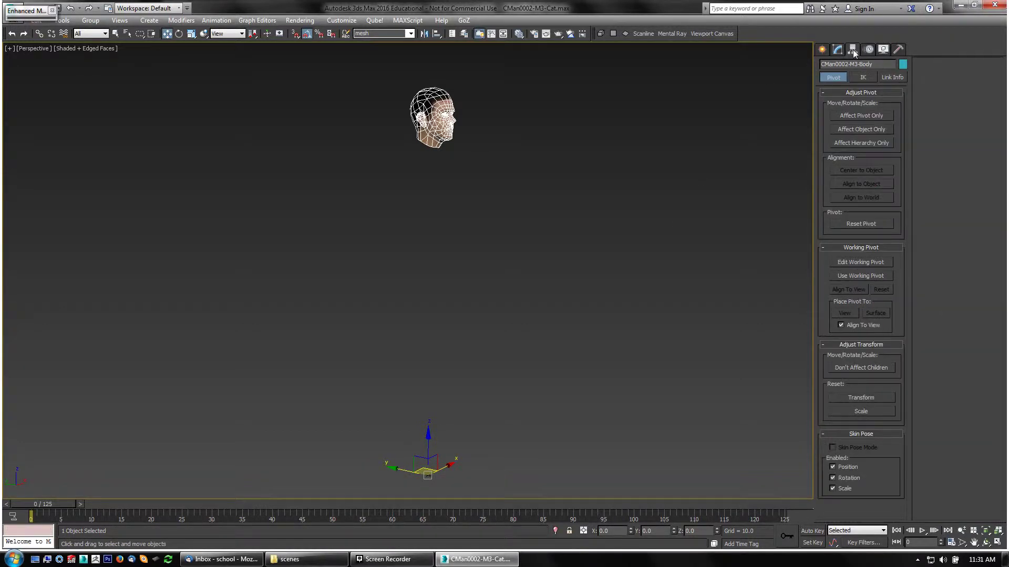
click(849, 119)
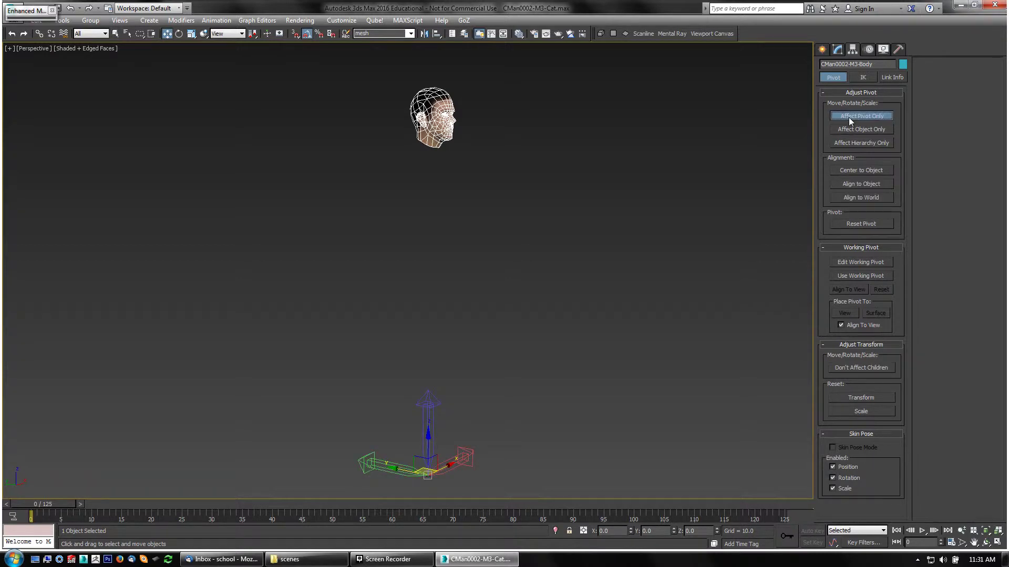
click(858, 172)
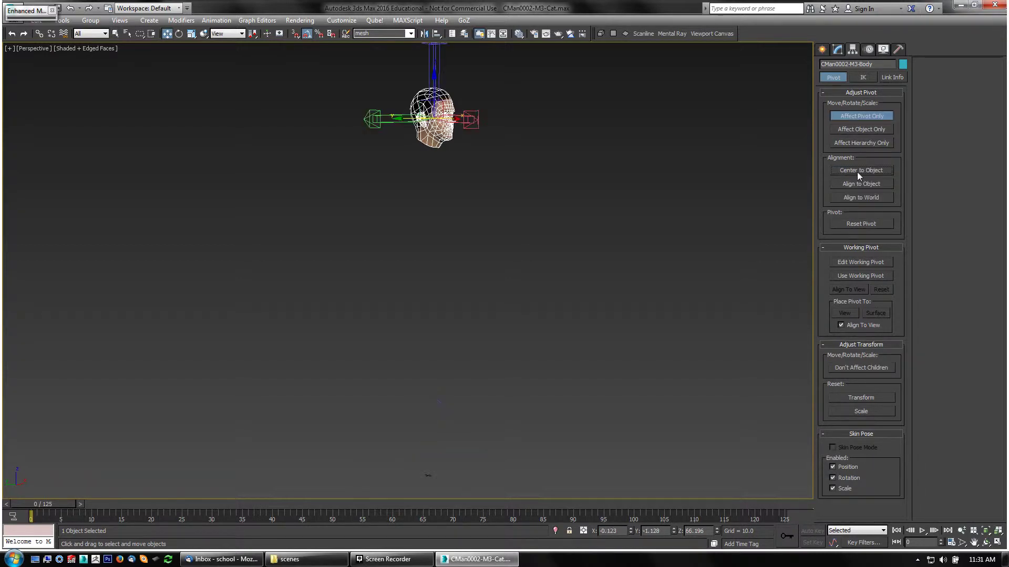
click(840, 115)
middle_drag(459, 185, 458, 174)
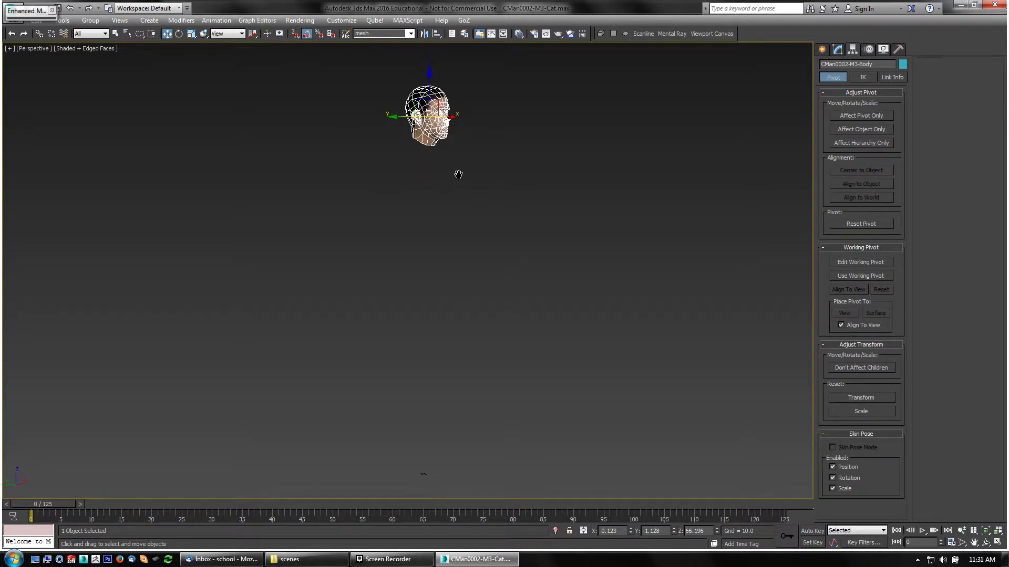
- Zero the head's X, Y and Z position to place it at the origin
right_click(630, 532)
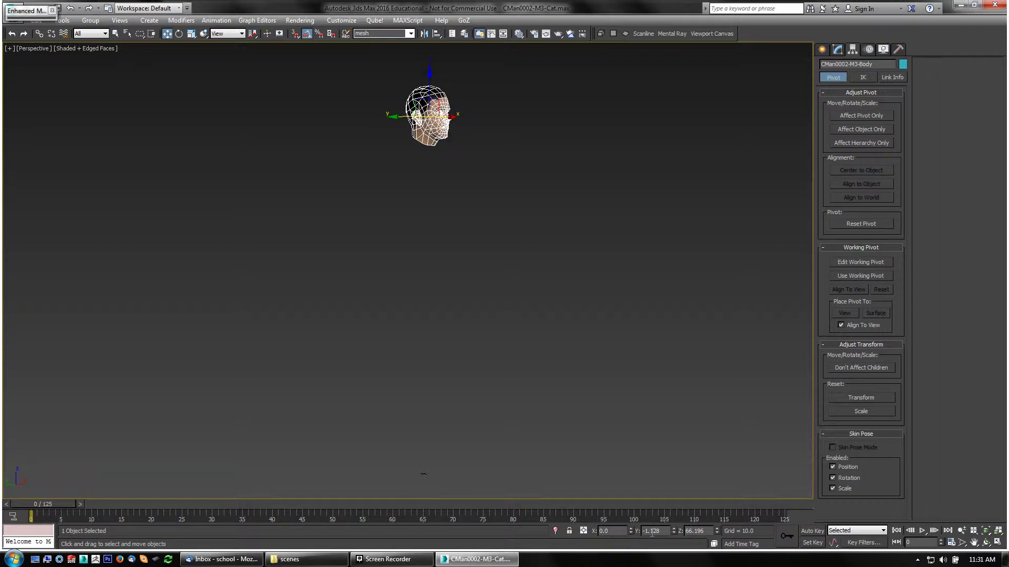
right_click(674, 533)
right_click(716, 533)
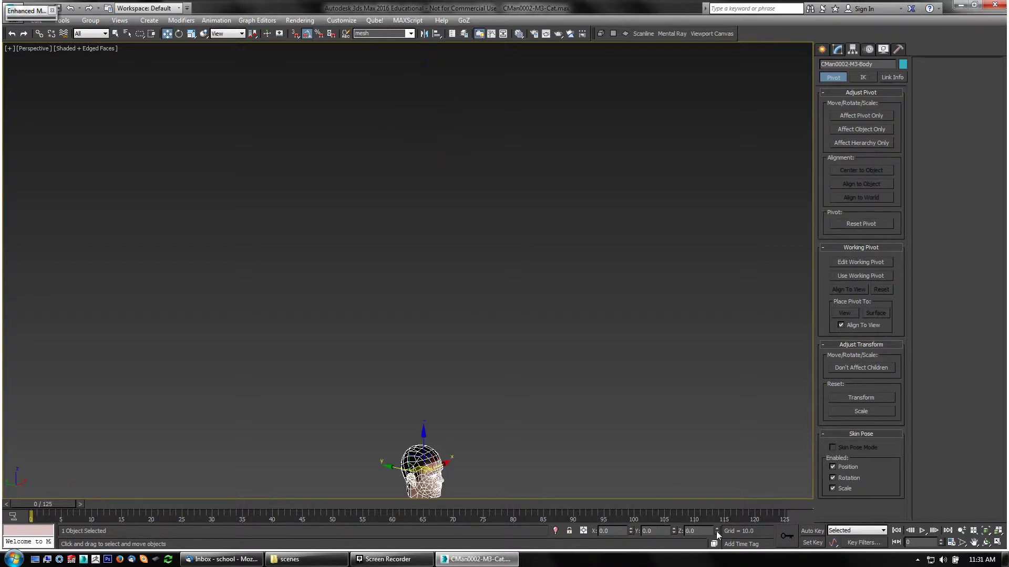
- Zoom to the head and switch to Select and Rotate, cancelling a trial rotation
key(z)
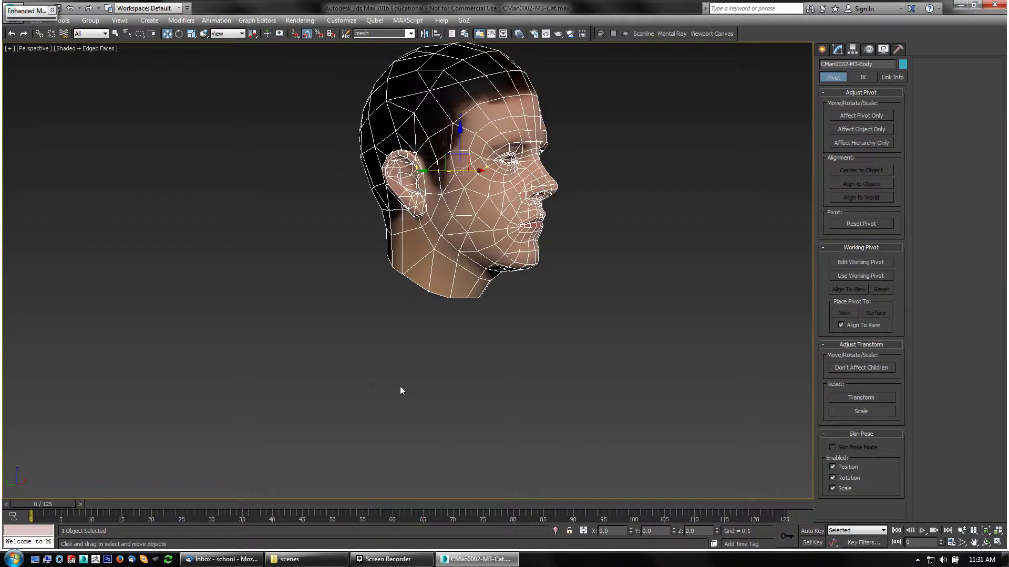
alt+middle_drag(492, 352, 547, 325)
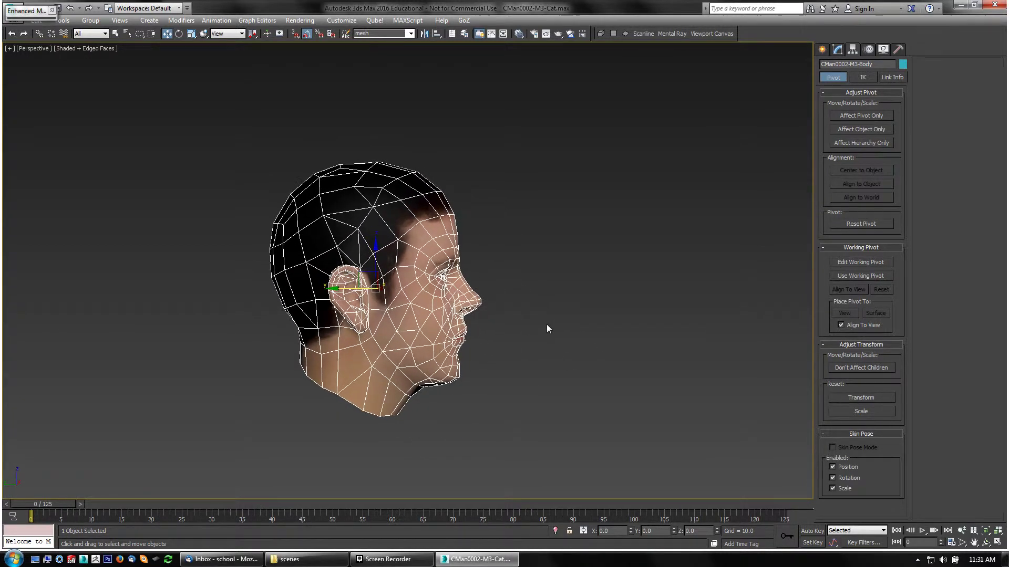
click(179, 33)
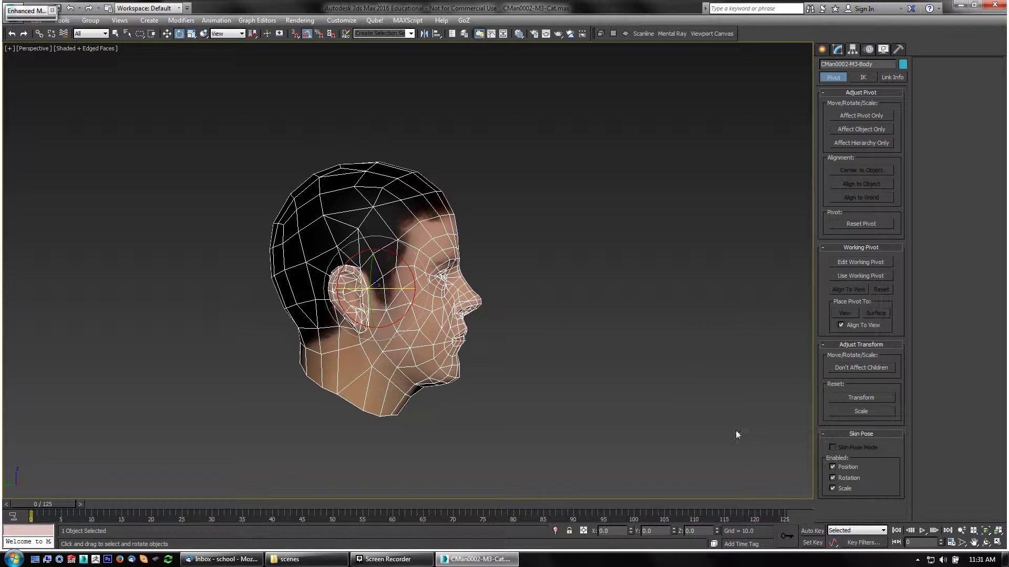
alt+middle_drag(736, 434, 684, 411)
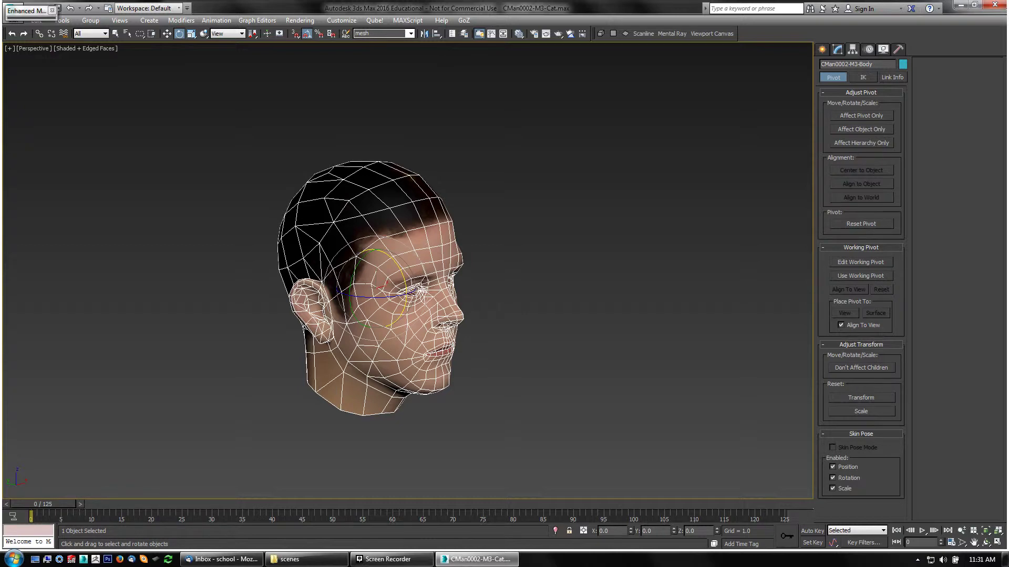
drag(405, 294, 405, 347)
right_click(404, 347)
- Rotate the head -90° about the X axis so it faces up, then deselect it
text(mesh)
drag(404, 286, 402, 260)
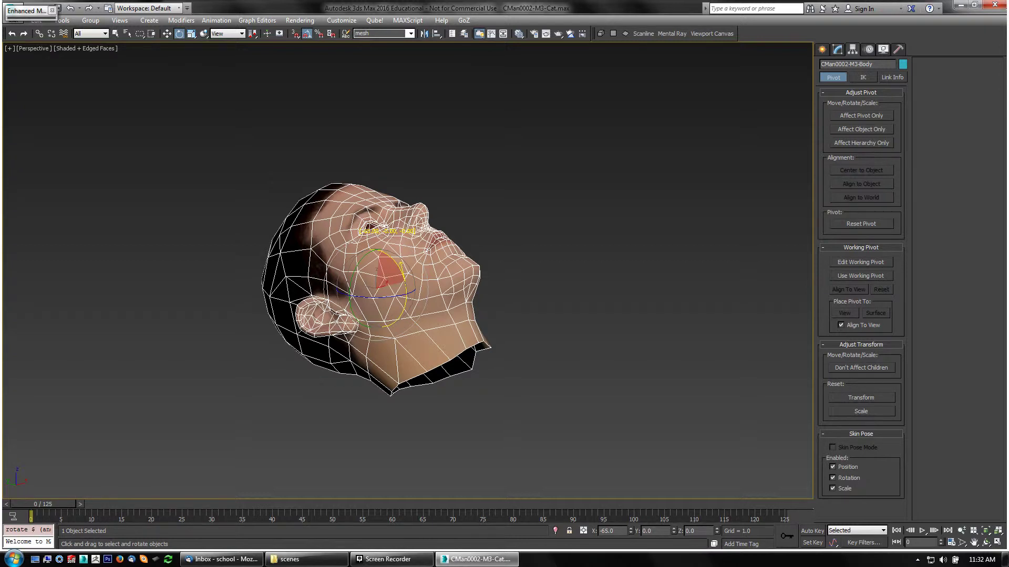
drag(402, 261, 400, 252)
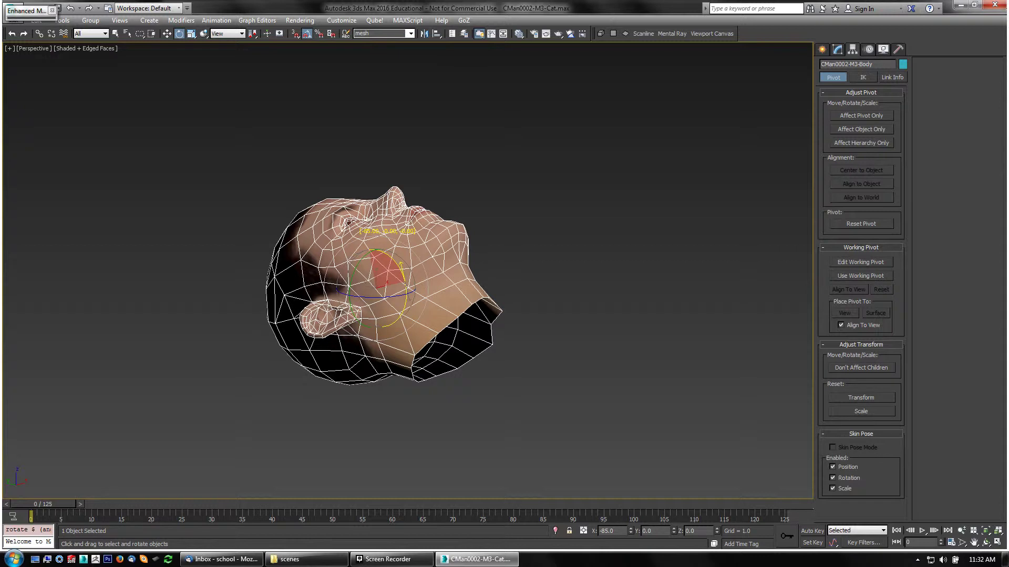
drag(401, 252, 401, 251)
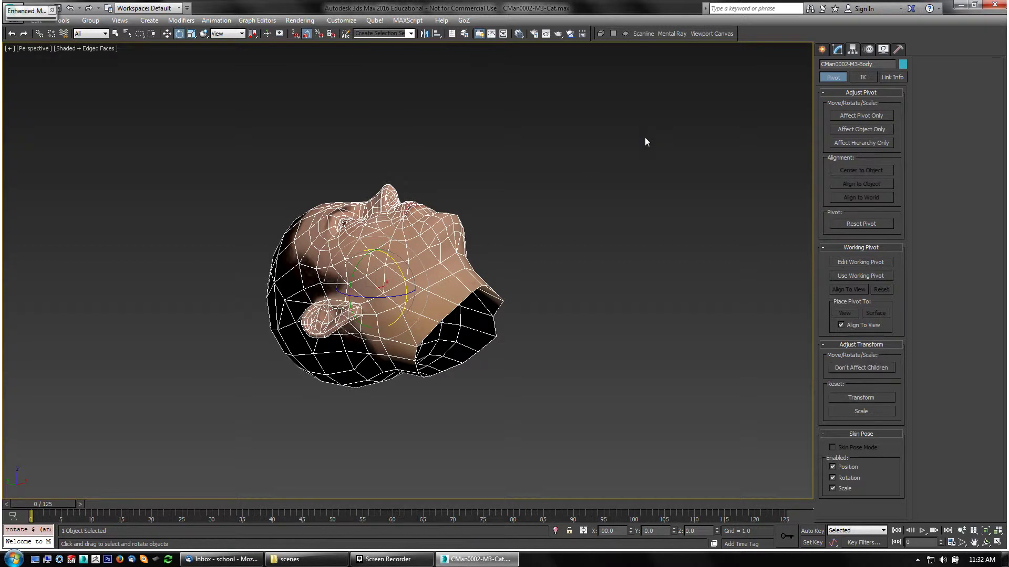
click(482, 123)
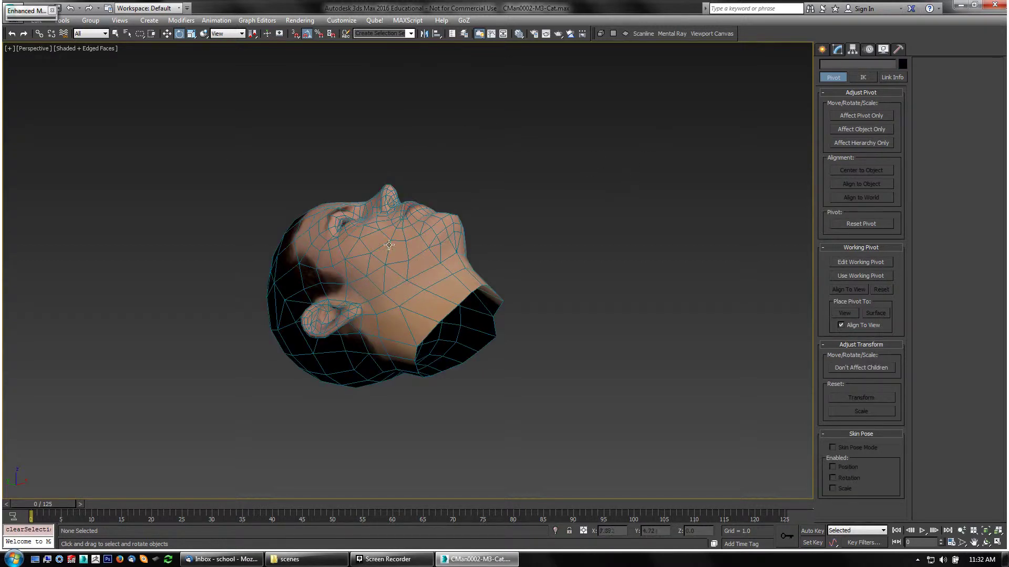
- Close the two floating toolbars and choose Export > Export from the application menu
click(52, 11)
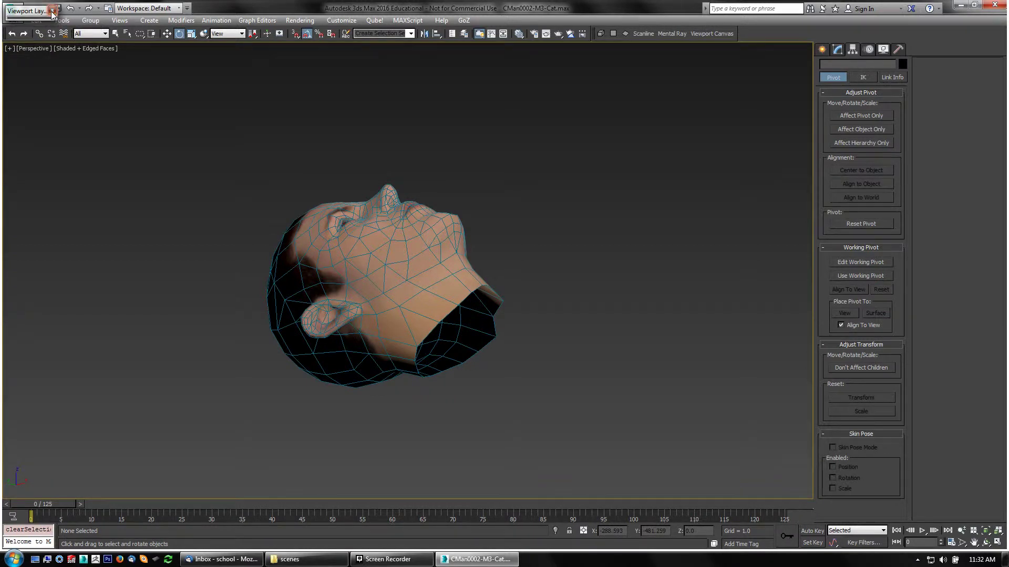
click(52, 10)
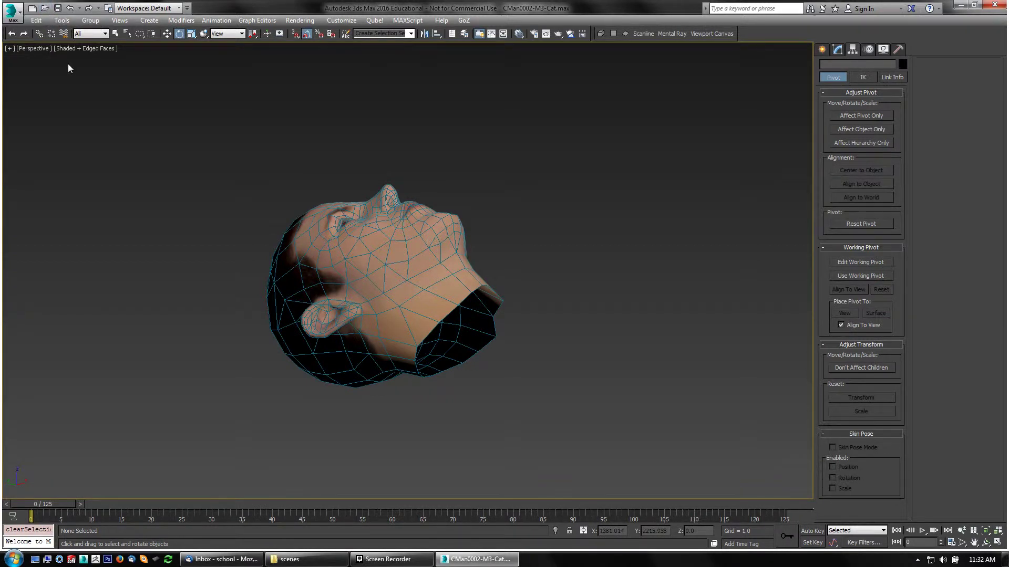
click(11, 10)
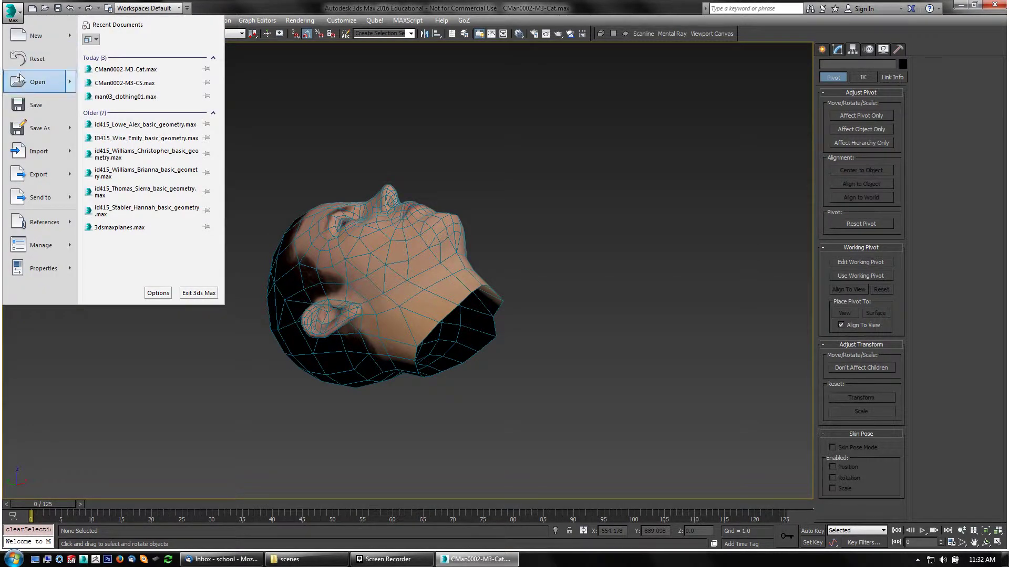
mouse_move(33, 176)
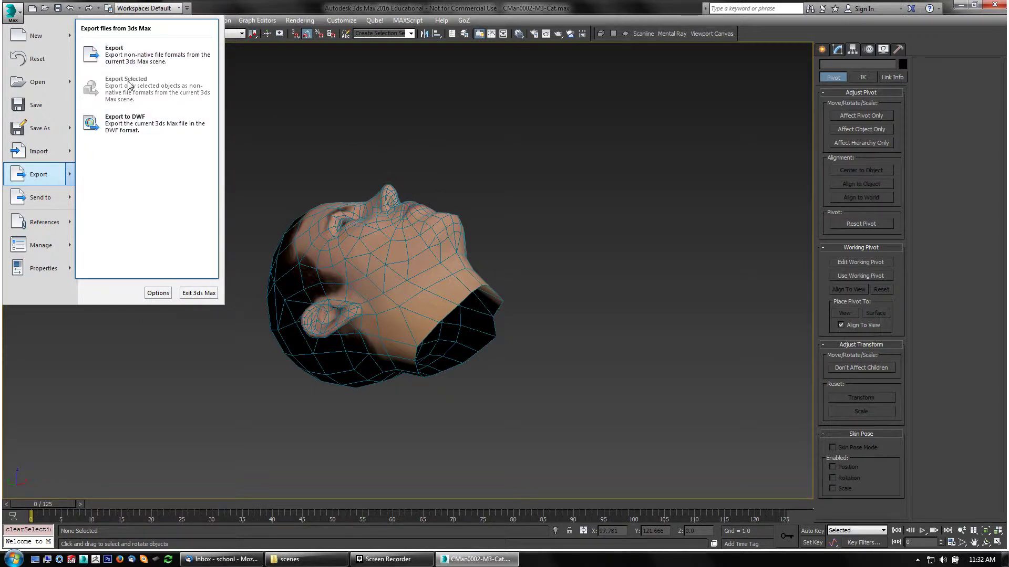
click(117, 52)
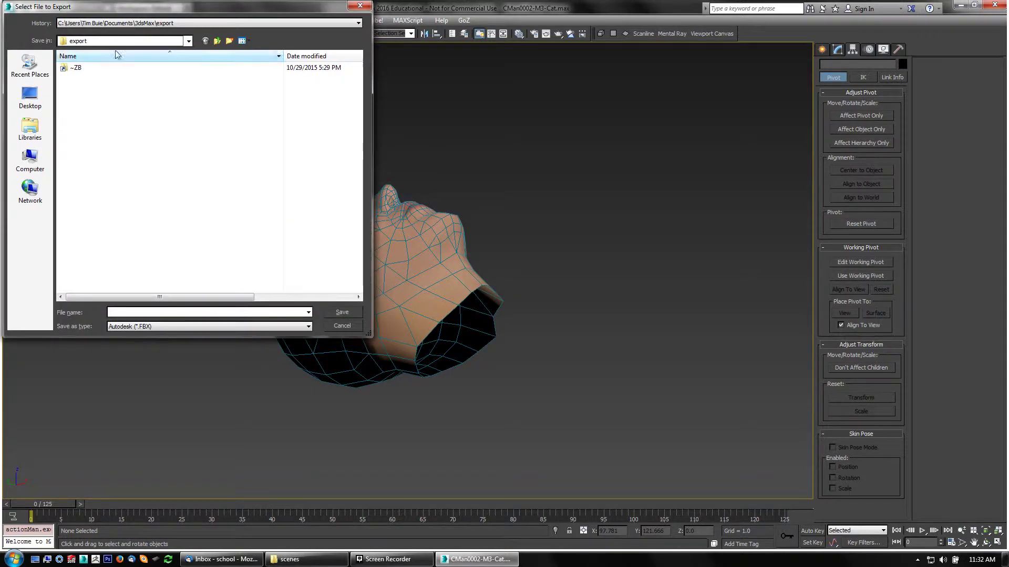
- Browse the save location to D:\School\id315\demos\Hard-Hat
click(188, 41)
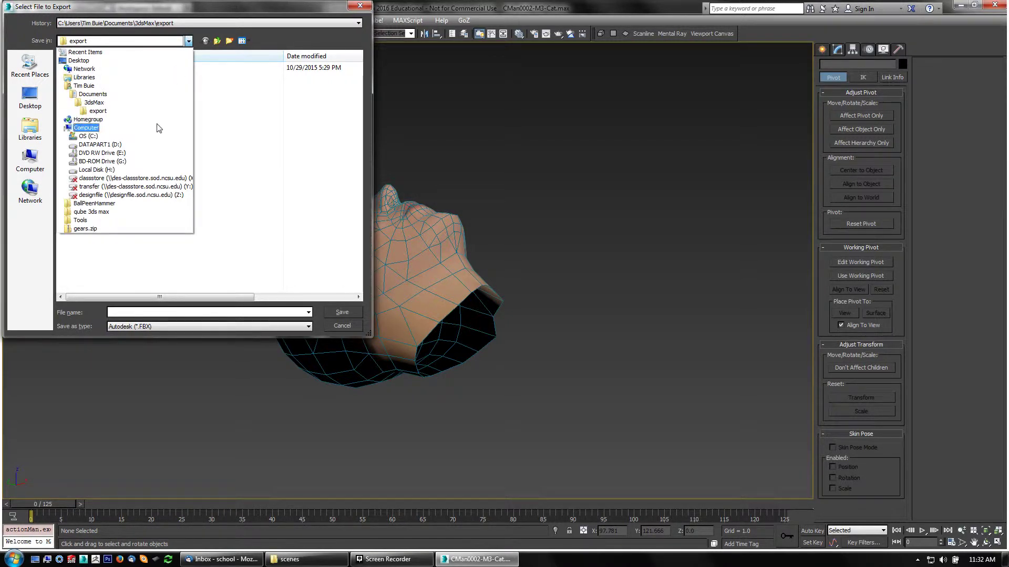
click(149, 146)
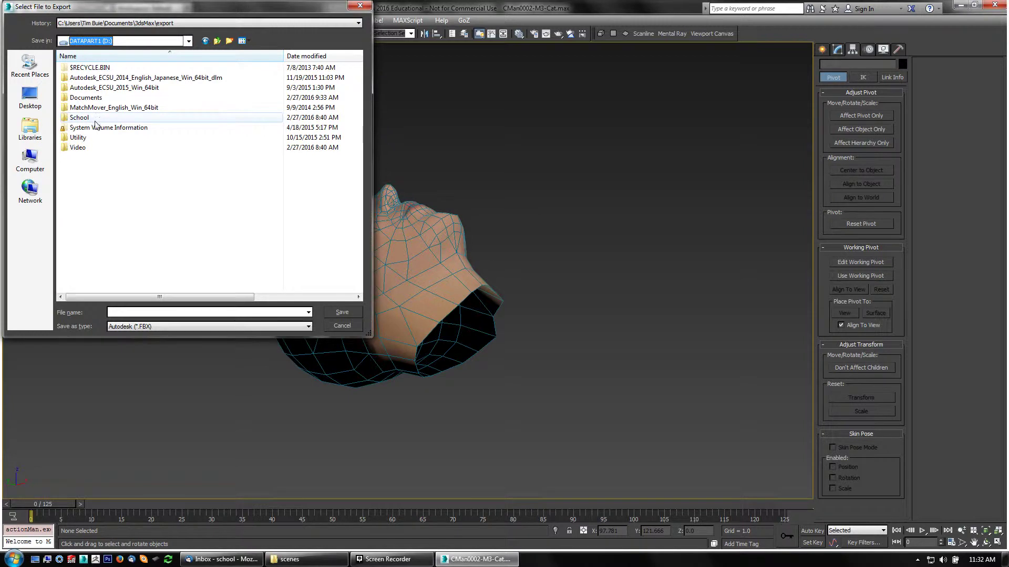
double_click(100, 119)
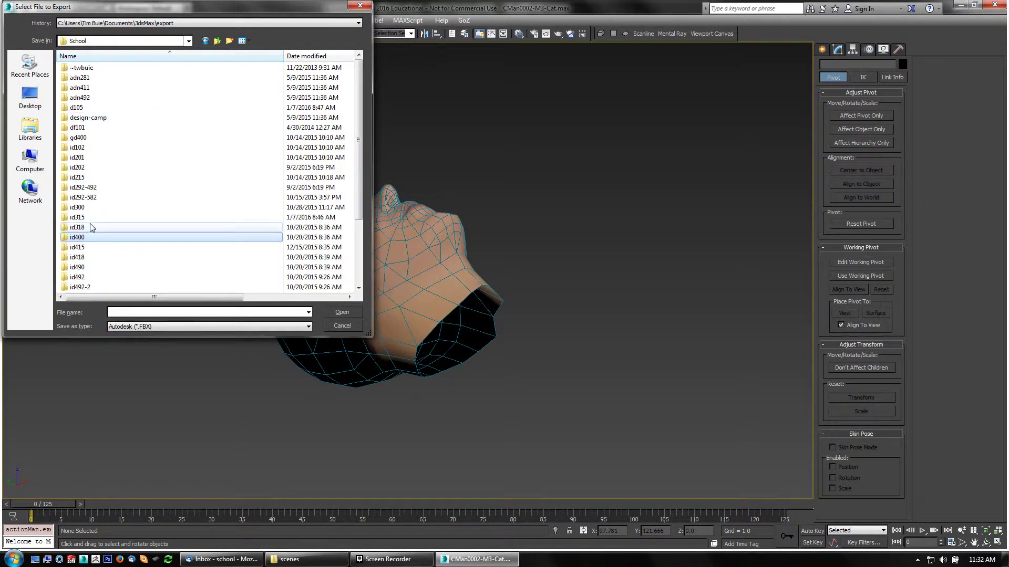
double_click(91, 218)
double_click(97, 128)
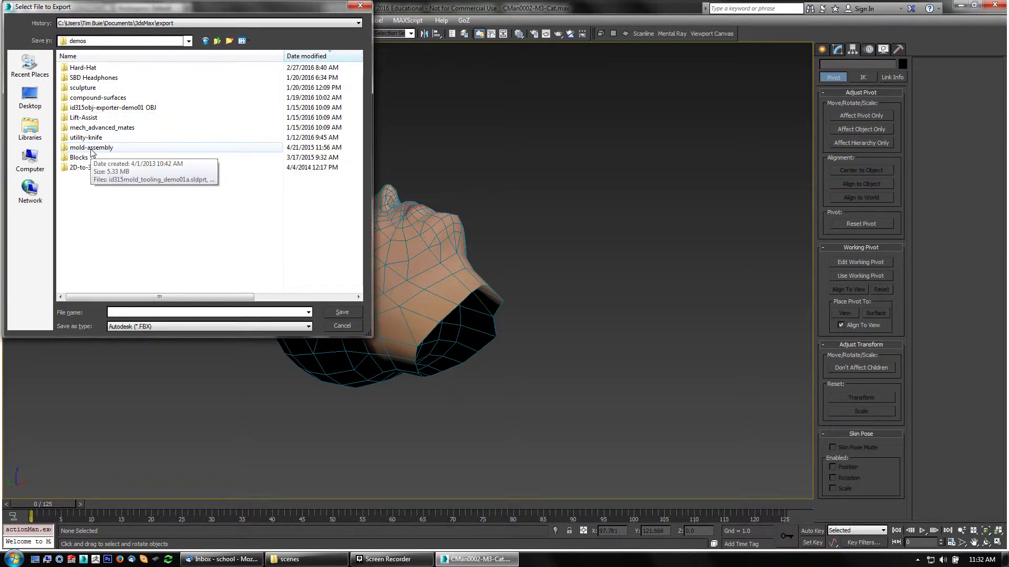
double_click(84, 67)
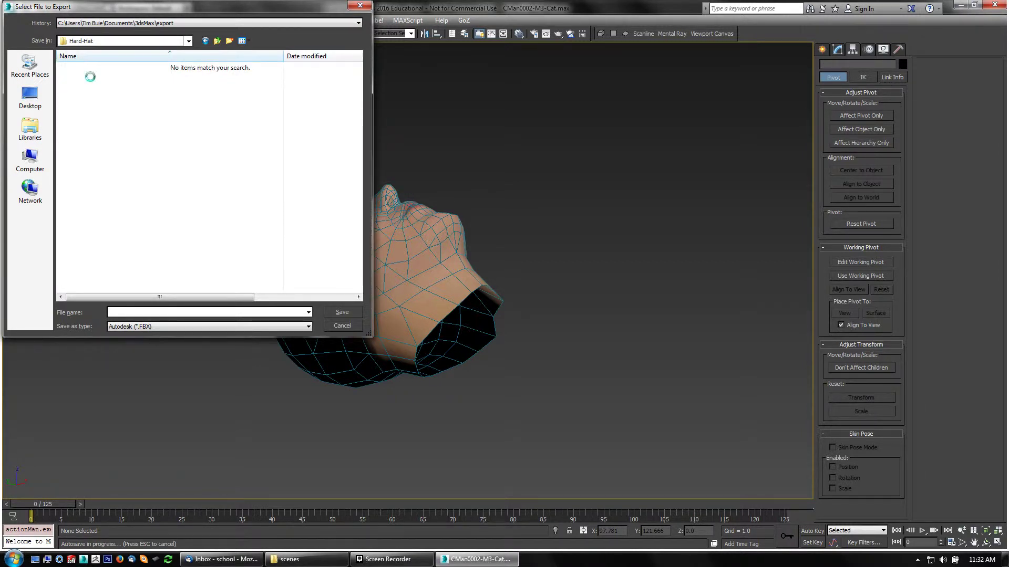
- Set the file type to StereoLitho (*.STL) and name the file low-poly-head
click(154, 328)
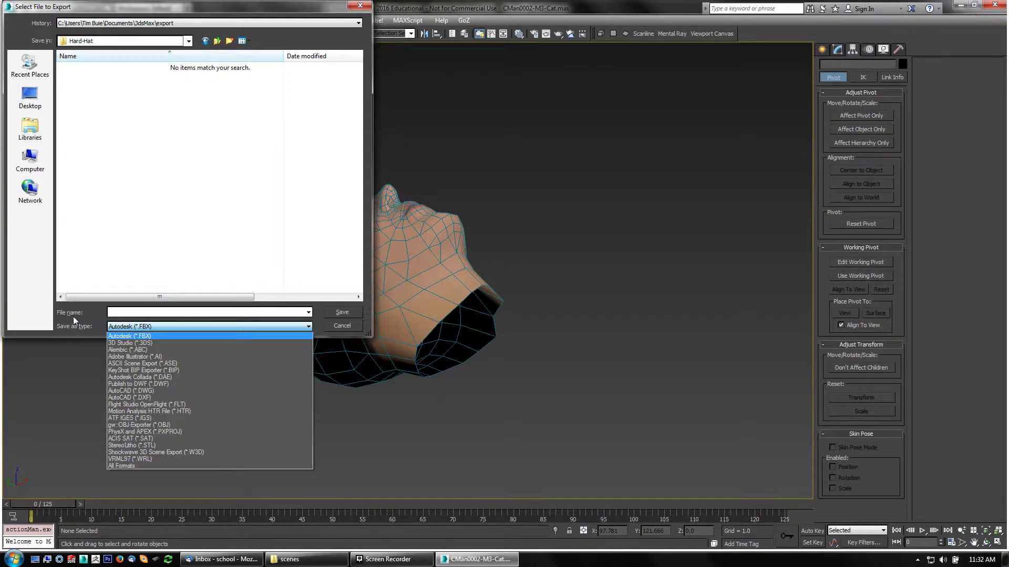
click(143, 445)
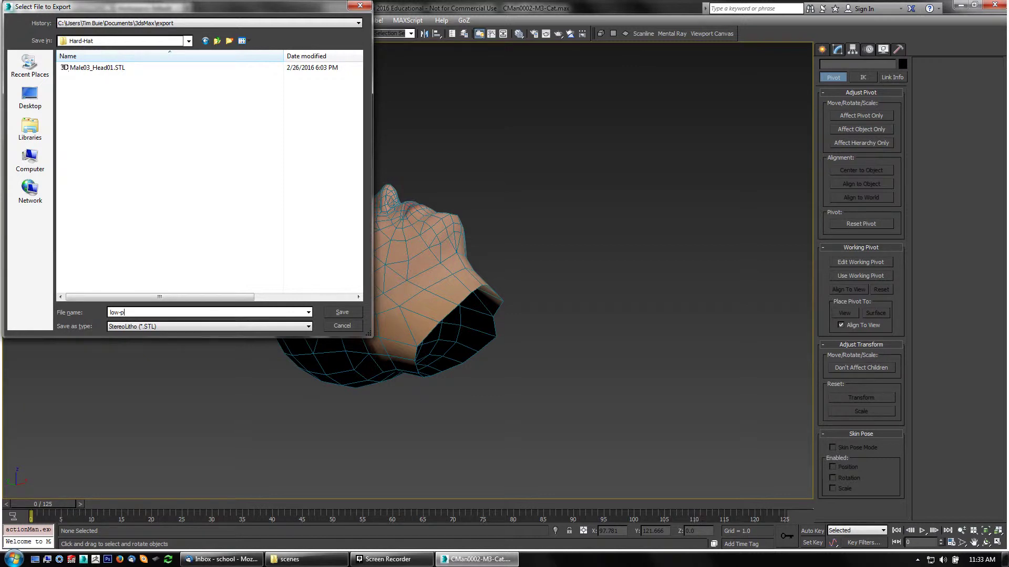
text(oly-head)
- Save the low-poly-head STL with Selected only turned off, and confirm the export options
click(342, 312)
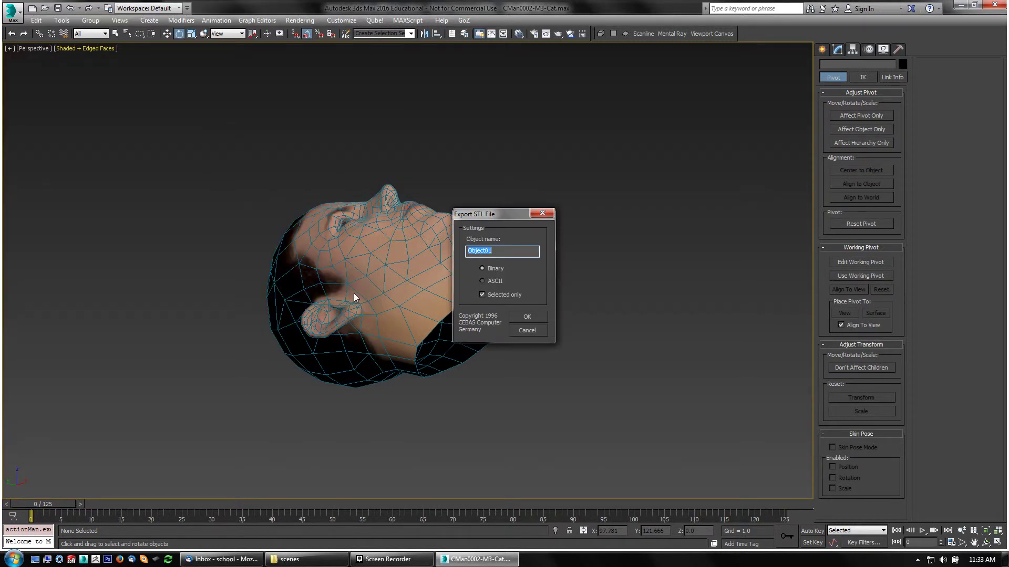
click(503, 295)
click(527, 318)
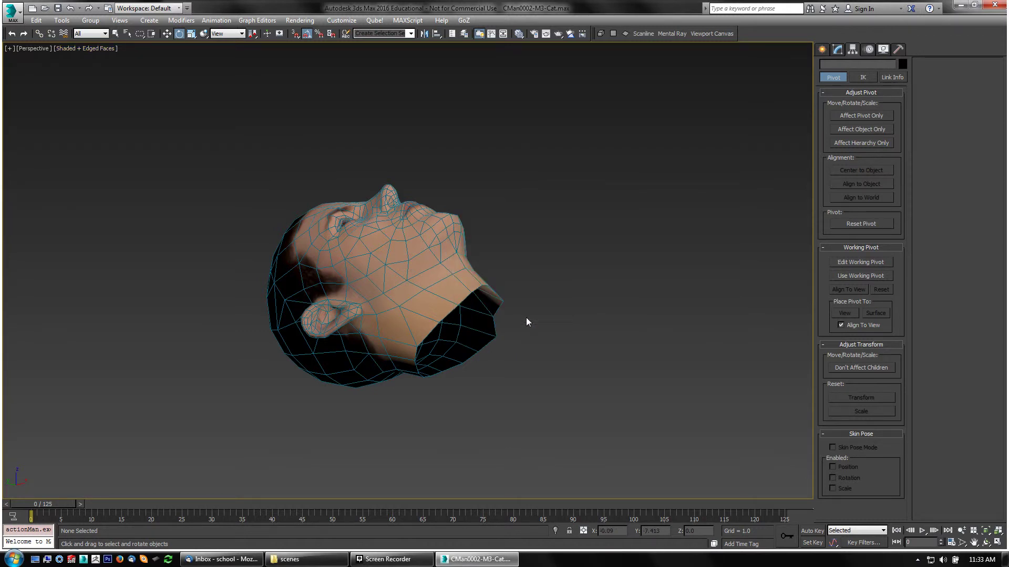